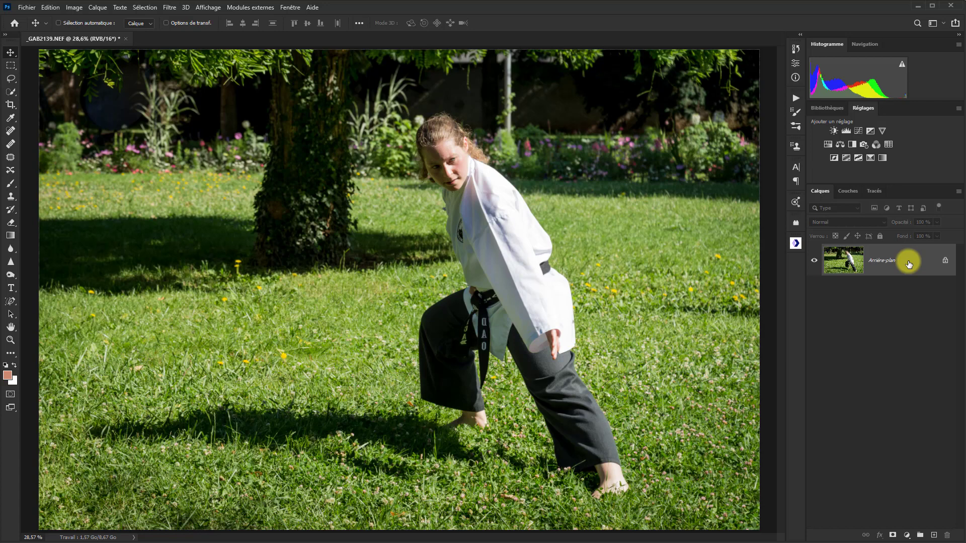
- Duplicate the background layer and rename the copy Fond
{"action": "key", "text": "ctrl+j"}
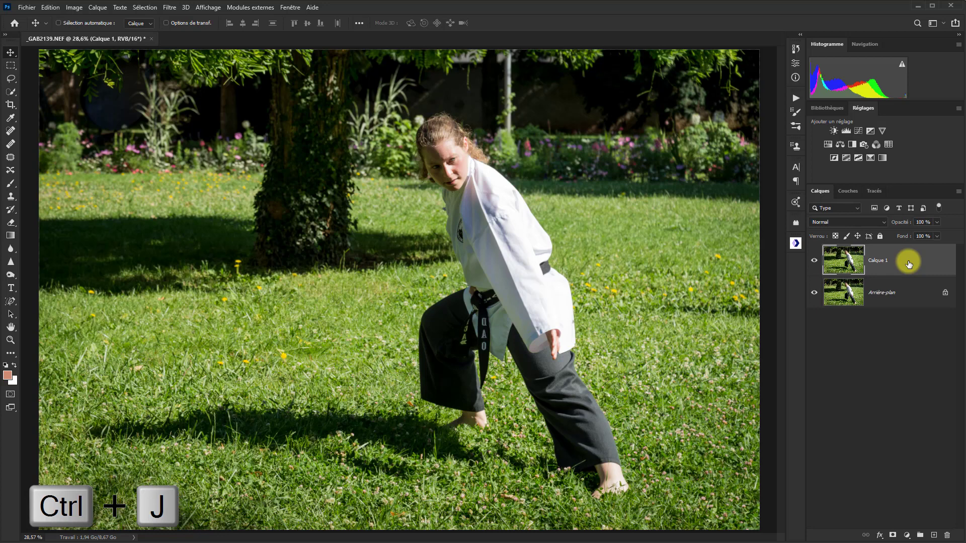
{"action": "double_click", "coordinate": [880, 261]}
{"action": "type", "text": "Fond"}
{"action": "key", "text": "Return"}
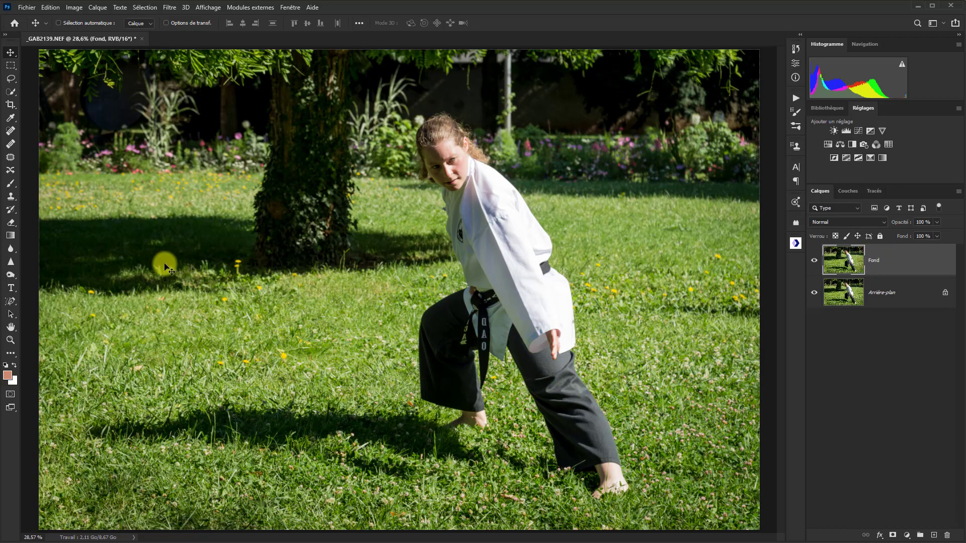
- Select the woman automatically with Select Subject, and add the curls behind her ear with a 55 px Quick Selection brush
{"action": "left_click", "coordinate": [14, 94]}
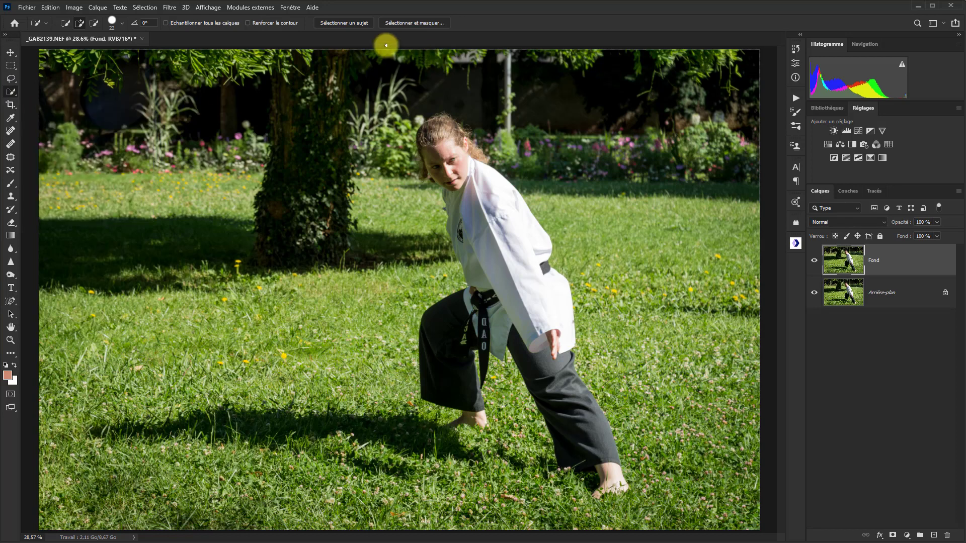
{"action": "left_click", "coordinate": [338, 25]}
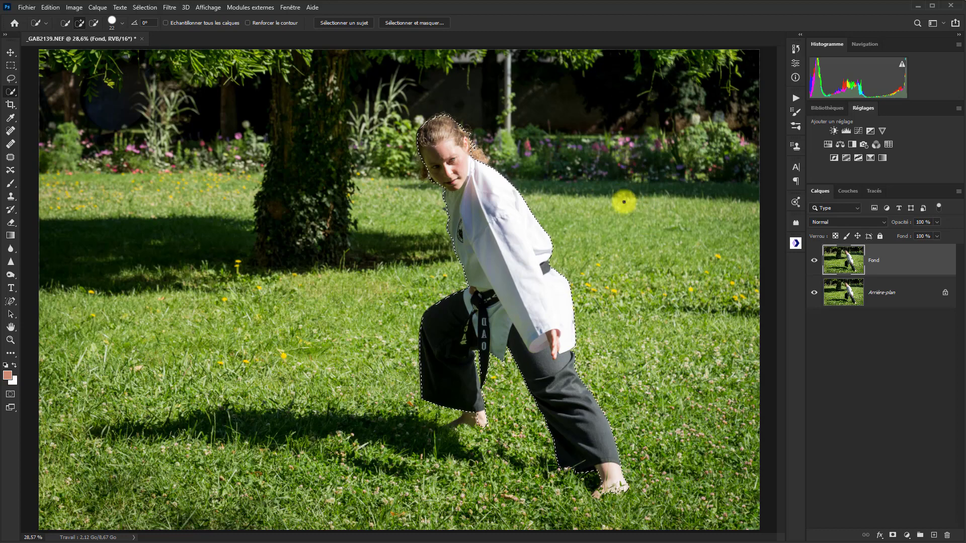
{"action": "scroll", "coordinate": [623, 201], "scroll_direction": "up", "scroll_amount": 4}
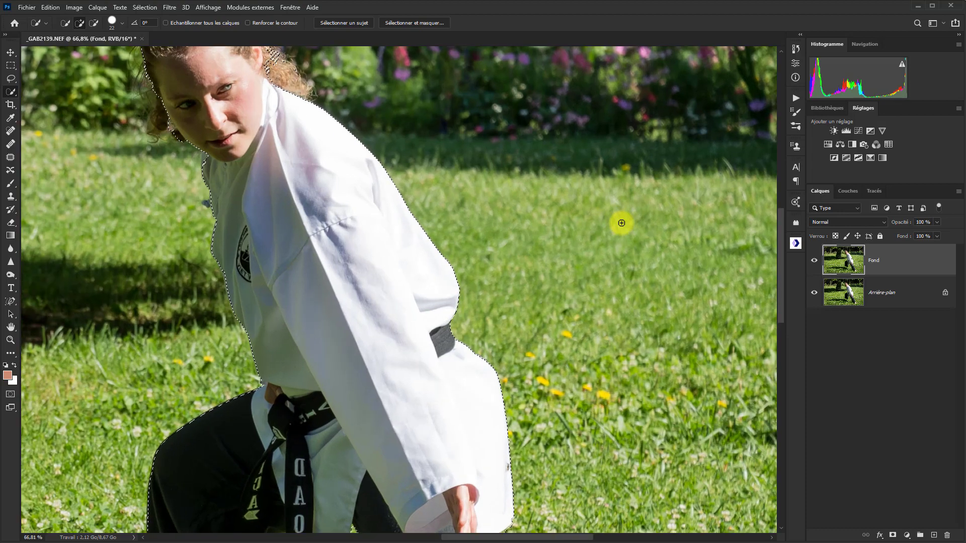
{"action": "scroll", "coordinate": [621, 222], "scroll_direction": "down", "scroll_amount": 1}
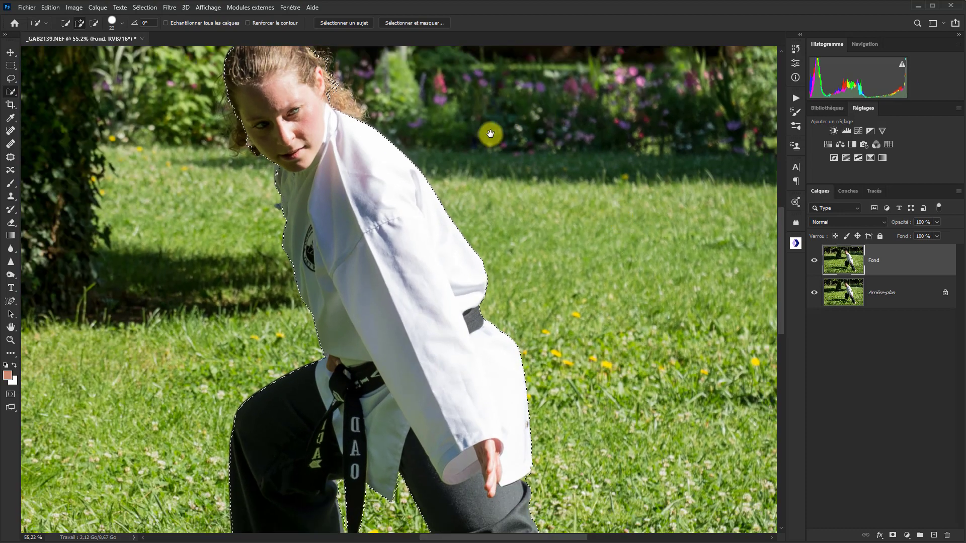
{"action": "left_click_drag", "start_coordinate": [485, 141], "coordinate": [622, 276]}
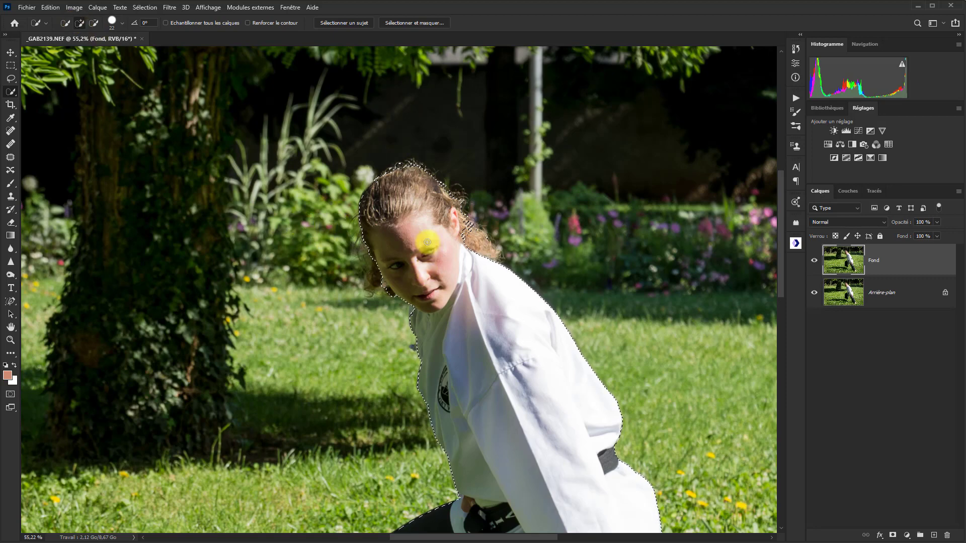
{"action": "right_click", "coordinate": [319, 270], "text": "alt"}
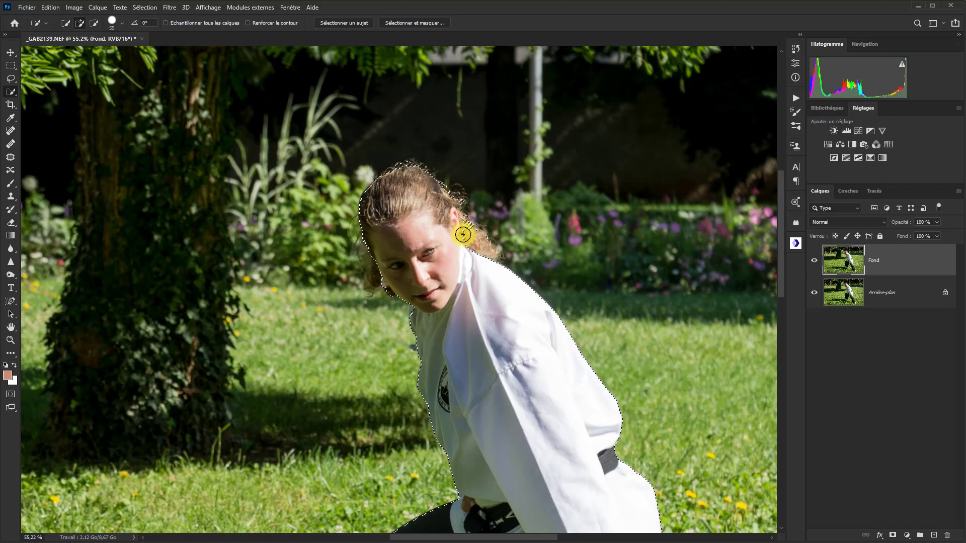
{"action": "left_click_drag", "start_coordinate": [465, 239], "coordinate": [459, 226]}
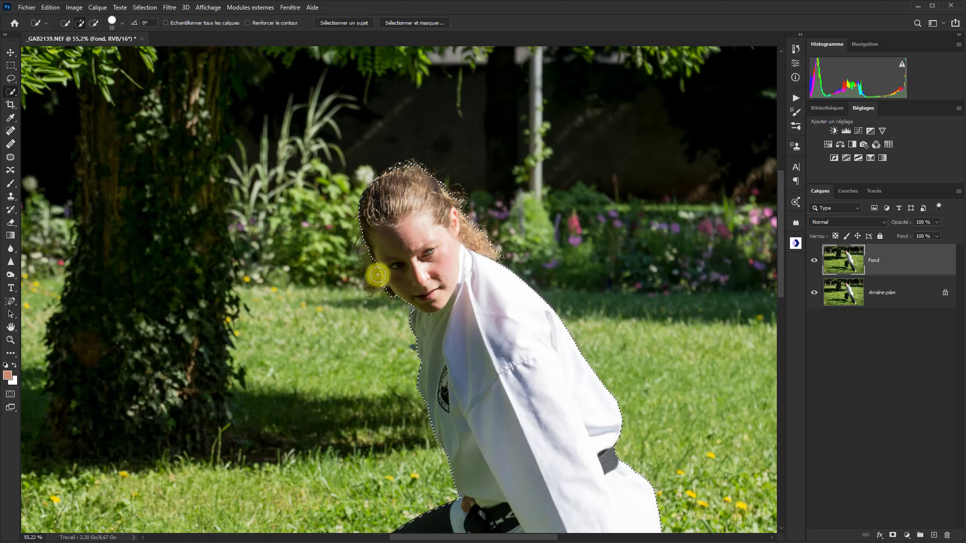
- Add the loose hair beside her cheek using a 36 px Quick Selection brush, and subtract the excess background and grass around it
{"action": "scroll", "coordinate": [377, 274], "scroll_direction": "up", "scroll_amount": 3}
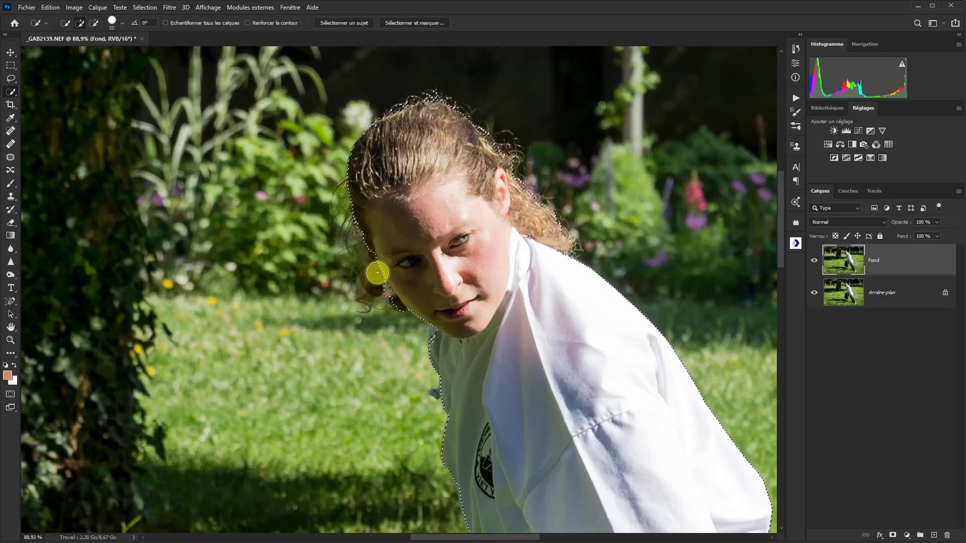
{"action": "right_click", "coordinate": [385, 266], "text": "alt"}
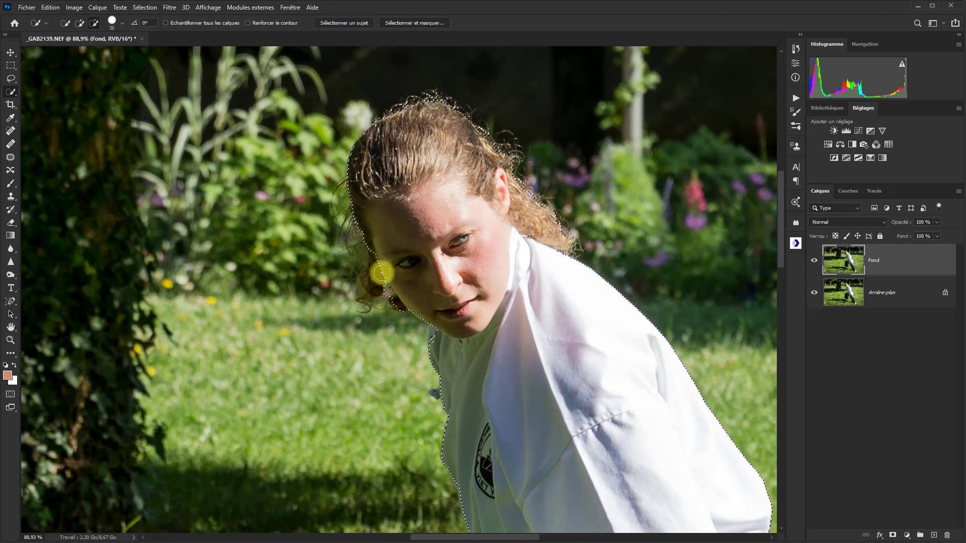
{"action": "left_click", "coordinate": [374, 263]}
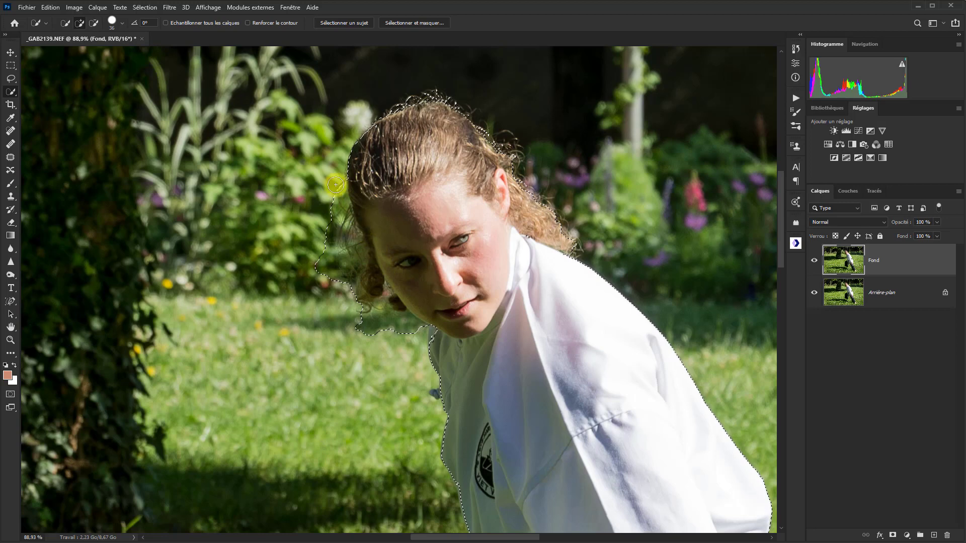
{"action": "key", "text": "alt"}
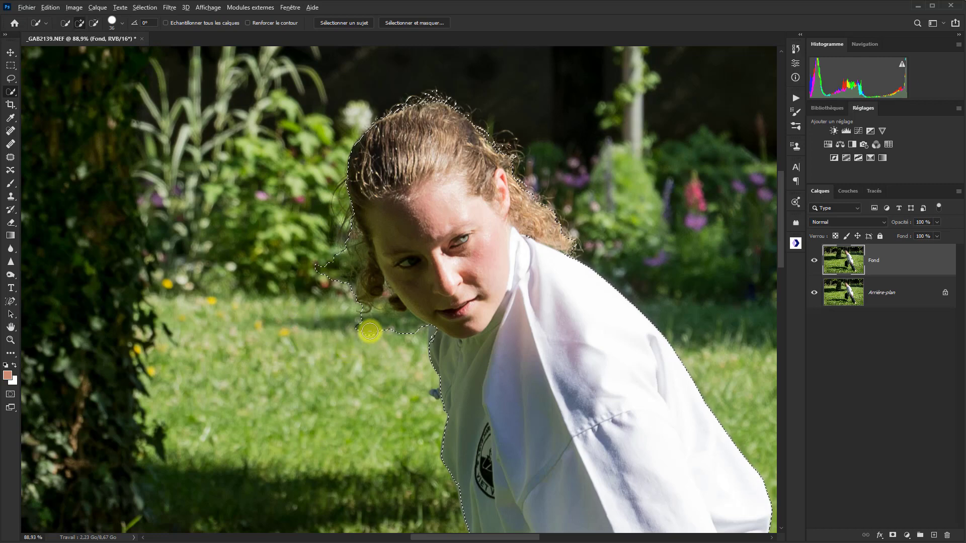
{"action": "key", "text": "alt"}
{"action": "left_click_drag", "start_coordinate": [357, 327], "coordinate": [385, 325]}
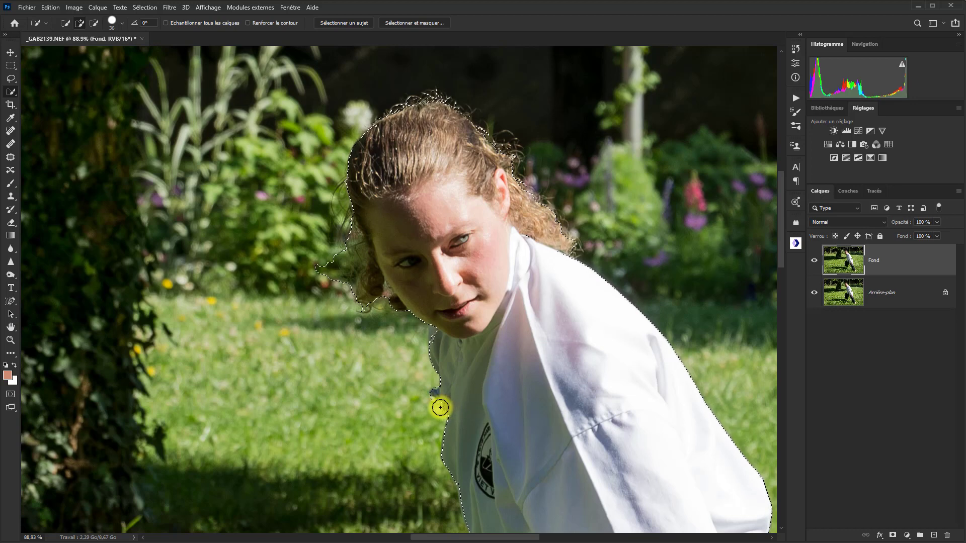
- Check the selection outline along the body and add the missing toes of the front foot
{"action": "left_click_drag", "start_coordinate": [435, 408], "coordinate": [446, 155]}
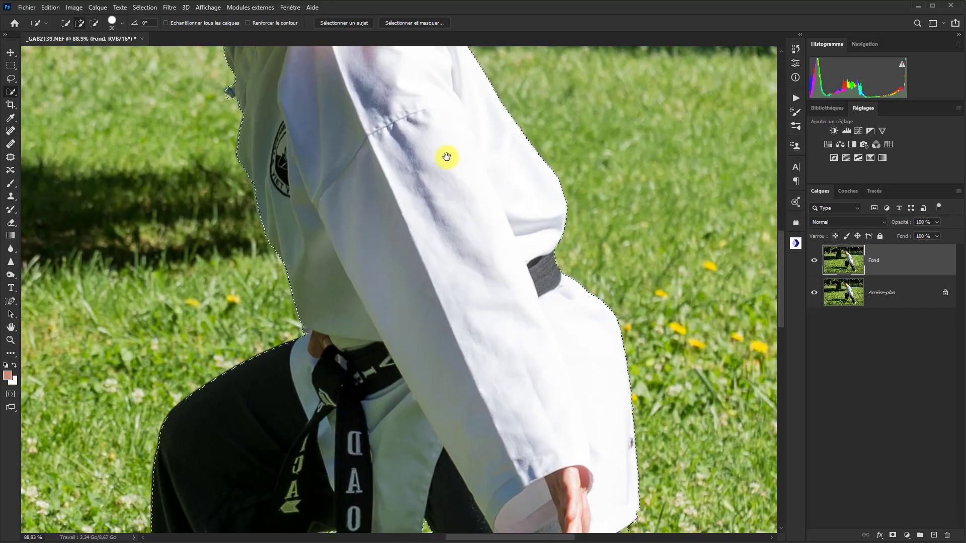
{"action": "left_click_drag", "start_coordinate": [540, 389], "coordinate": [501, 293]}
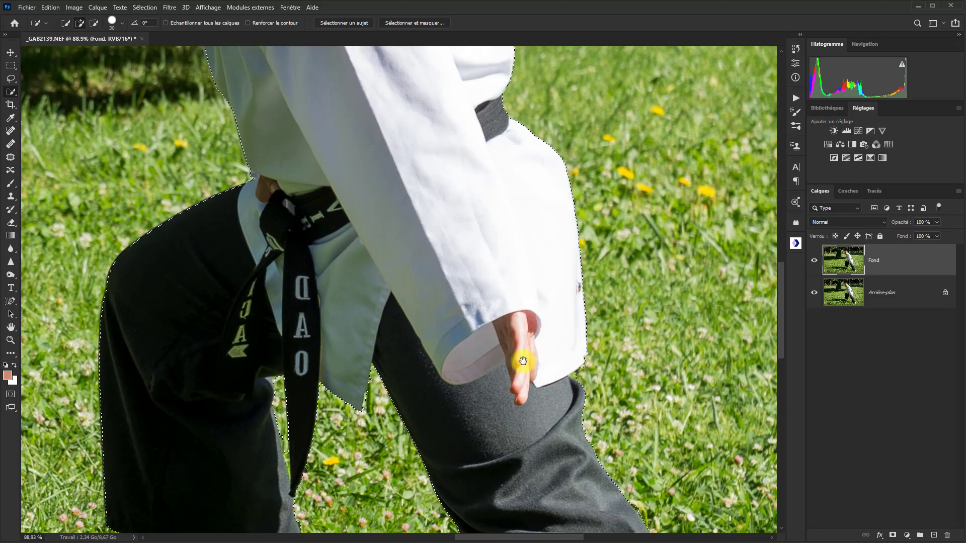
{"action": "left_click_drag", "start_coordinate": [522, 359], "coordinate": [473, 233]}
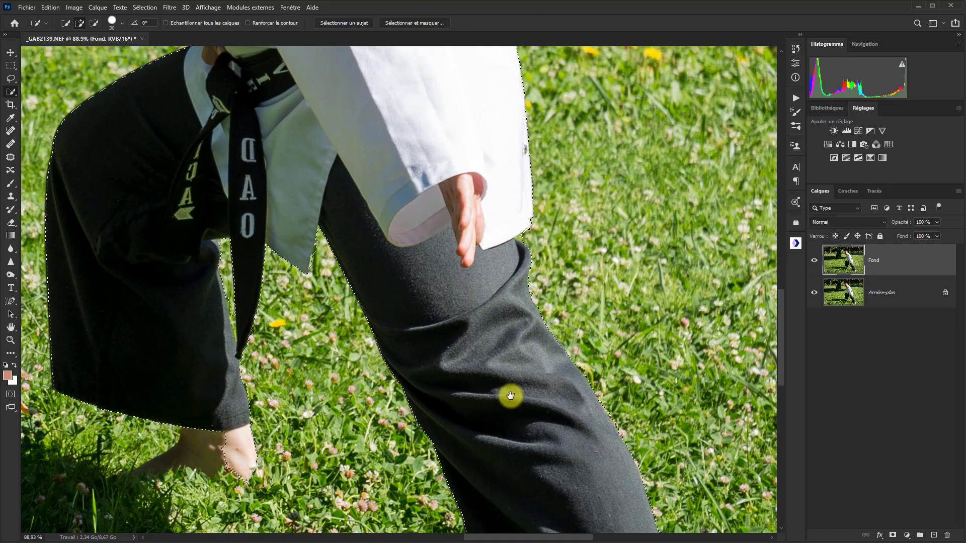
{"action": "left_click_drag", "start_coordinate": [508, 394], "coordinate": [474, 304]}
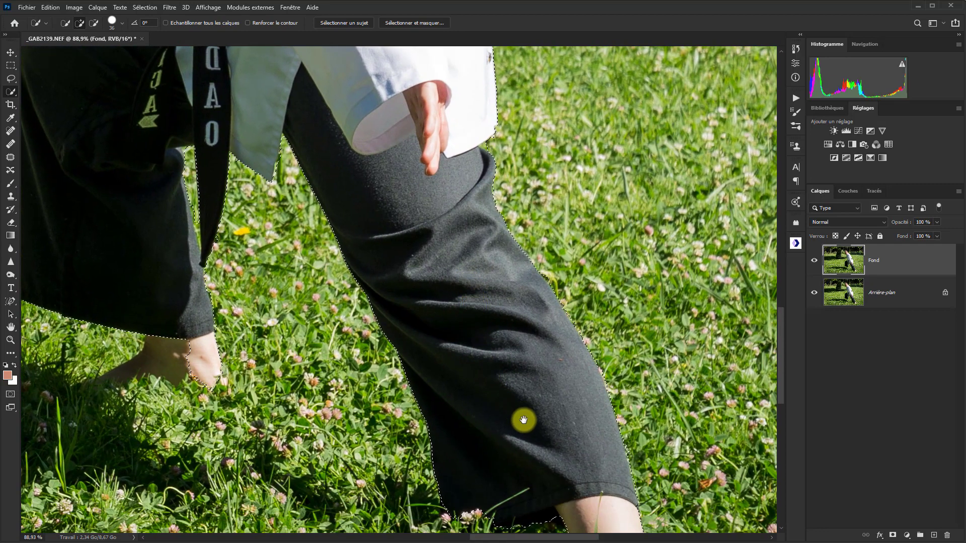
{"action": "left_click_drag", "start_coordinate": [518, 403], "coordinate": [502, 276]}
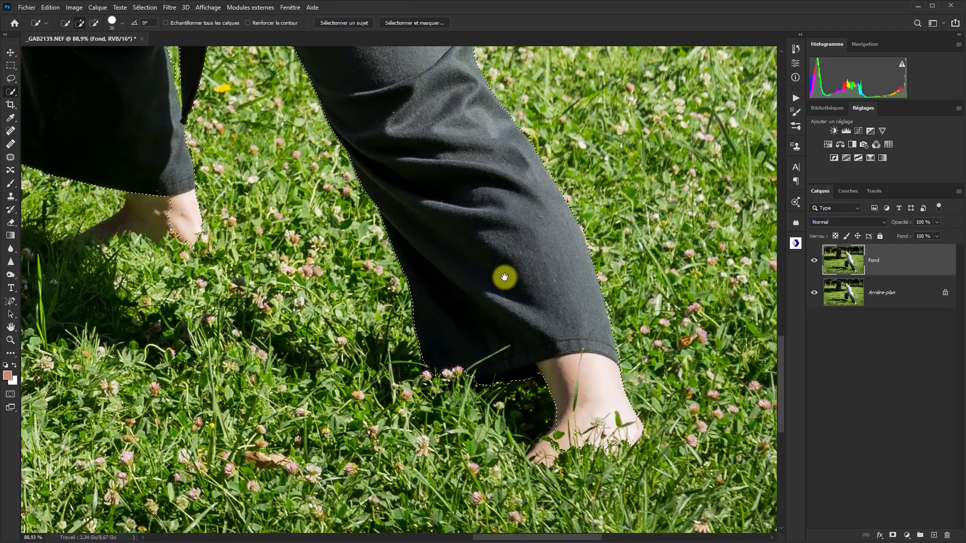
{"action": "left_click", "coordinate": [537, 455]}
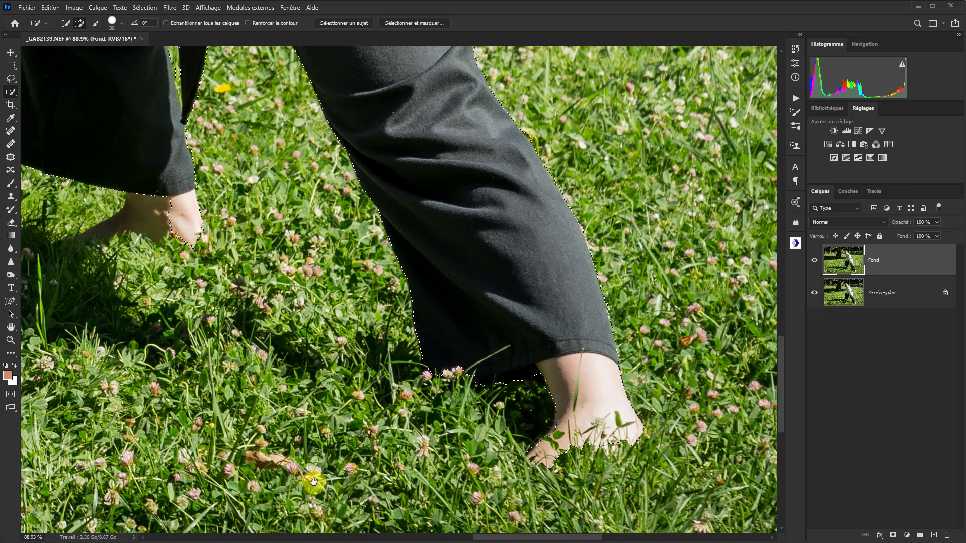
- Add the rear foot to the selection, undoing the stroke that spills into the shaded grass
{"action": "left_click_drag", "start_coordinate": [314, 481], "coordinate": [671, 531]}
{"action": "left_click_drag", "start_coordinate": [502, 258], "coordinate": [436, 290]}
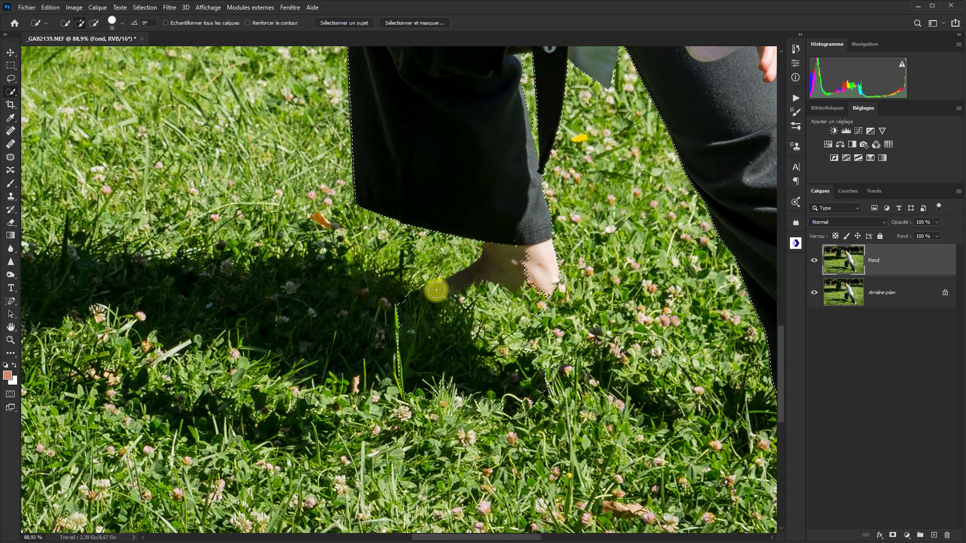
{"action": "key", "text": "ctrl+z"}
{"action": "left_click", "coordinate": [444, 291]}
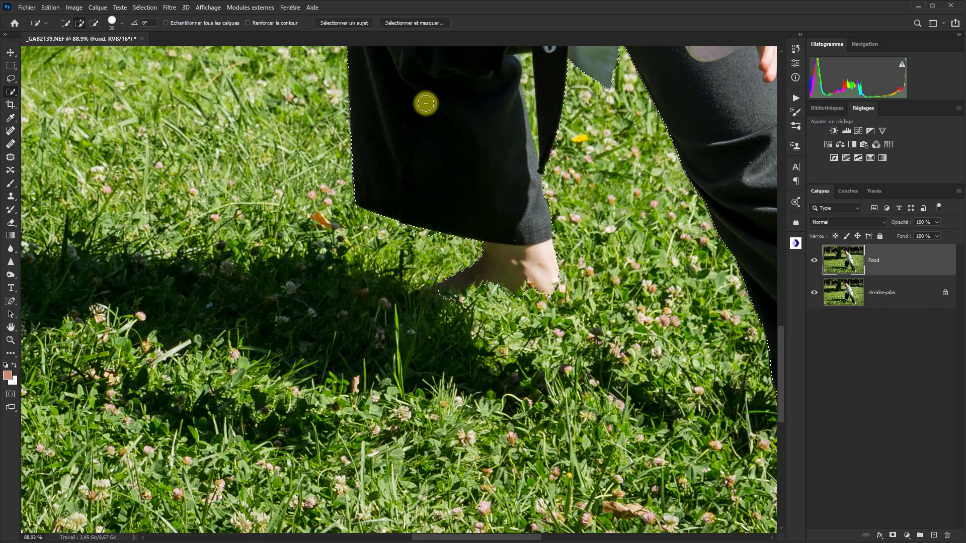
- Subtract from the selection the grass gap between the hanging belt and rear leg, and the leftover background beside the cheek hair
{"action": "left_click_drag", "start_coordinate": [424, 101], "coordinate": [351, 327]}
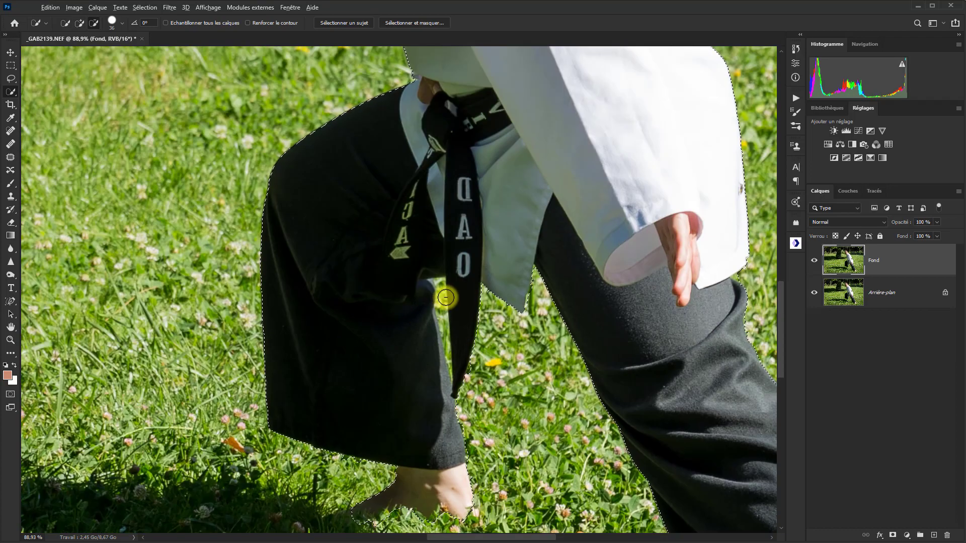
{"action": "mouse_move", "coordinate": [446, 299]}
{"action": "left_mouse_down"}
{"action": "mouse_move", "coordinate": [448, 357]}
{"action": "mouse_move", "coordinate": [431, 327]}
{"action": "mouse_move", "coordinate": [422, 362]}
{"action": "mouse_move", "coordinate": [442, 368]}
{"action": "left_mouse_up"}
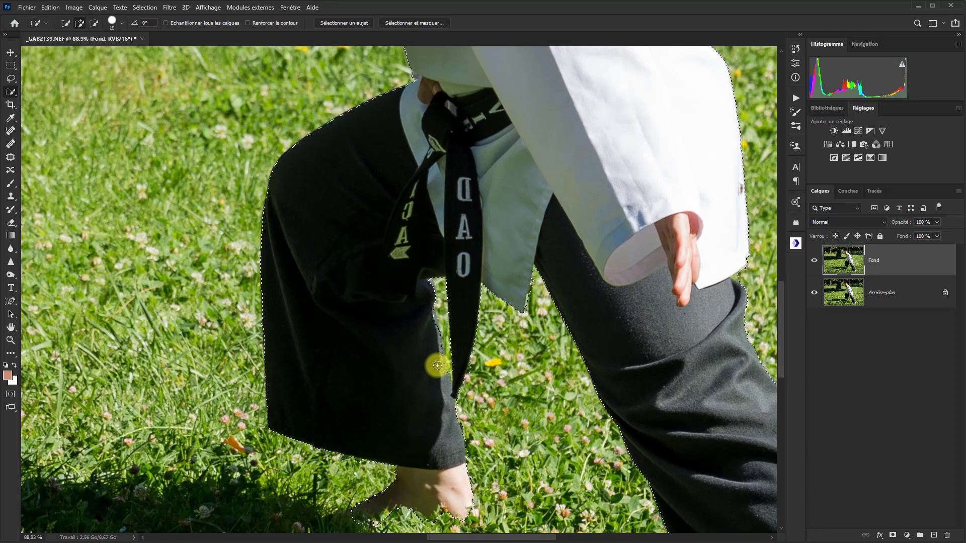
{"action": "left_click_drag", "start_coordinate": [361, 151], "coordinate": [293, 478]}
{"action": "mouse_move", "coordinate": [373, 210]}
{"action": "left_mouse_down"}
{"action": "mouse_move", "coordinate": [522, 463]}
{"action": "mouse_move", "coordinate": [478, 371]}
{"action": "left_mouse_up"}
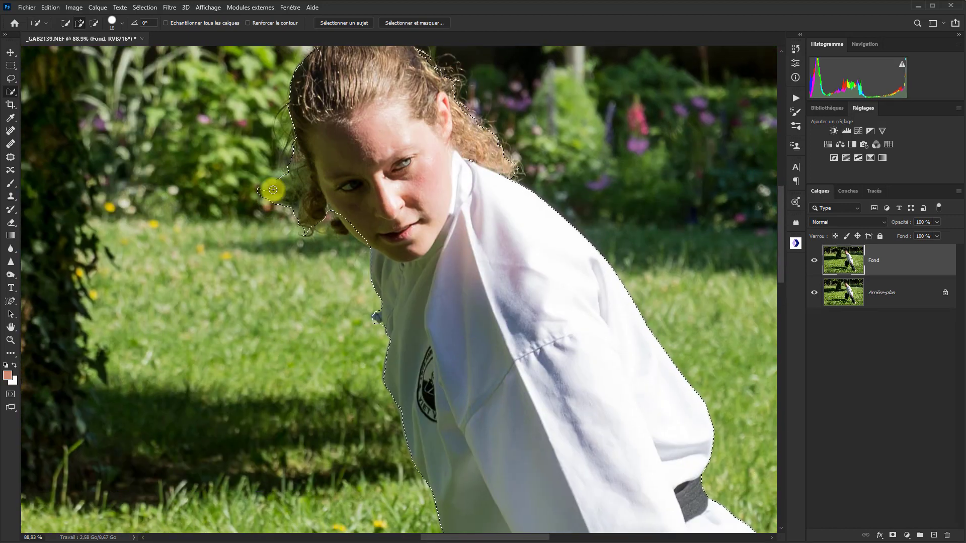
{"action": "right_click", "coordinate": [228, 201], "text": "alt"}
{"action": "mouse_move", "coordinate": [228, 201]}
{"action": "left_mouse_down"}
{"action": "mouse_move", "coordinate": [253, 181]}
{"action": "mouse_move", "coordinate": [270, 194]}
{"action": "mouse_move", "coordinate": [294, 182]}
{"action": "mouse_move", "coordinate": [286, 187]}
{"action": "mouse_move", "coordinate": [295, 156]}
{"action": "left_mouse_up"}
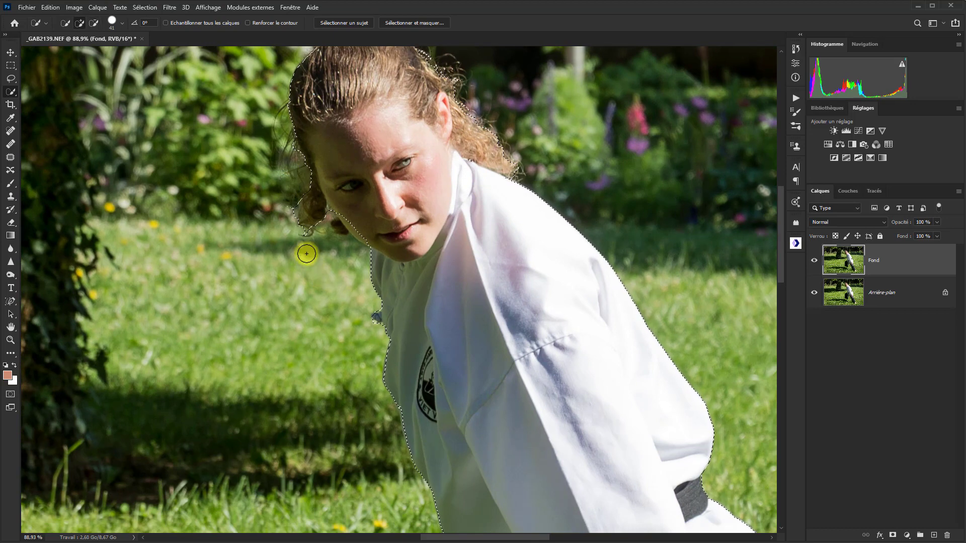
- Enter Select and Mask and refine the selection edge around the hair with a 47 px Refine Edge brush
{"action": "key", "text": "ctrl+0"}
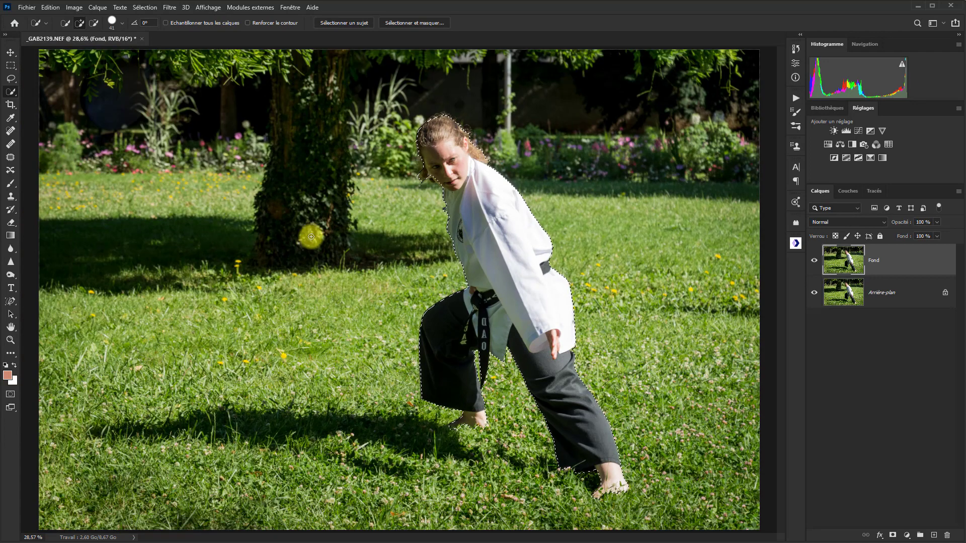
{"action": "left_click", "coordinate": [422, 22]}
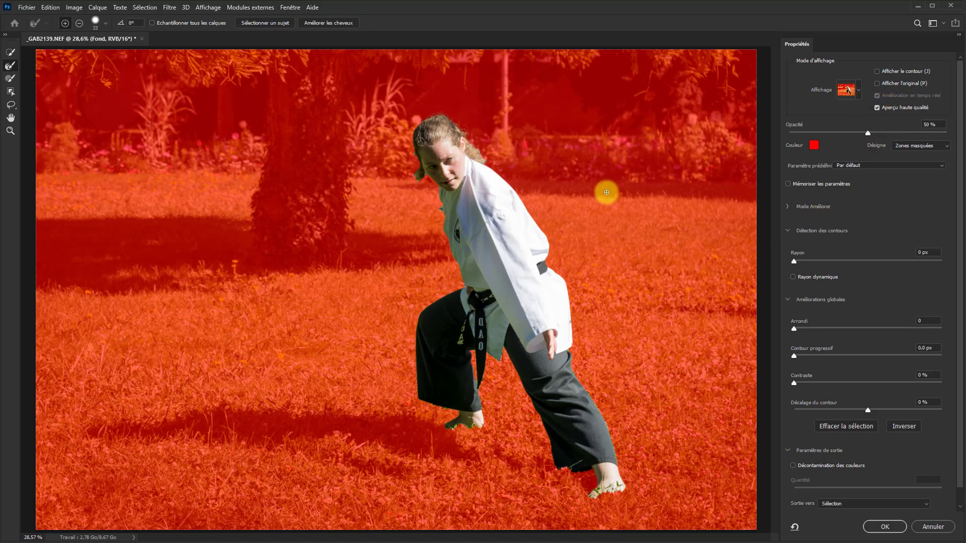
{"action": "scroll", "coordinate": [582, 240], "scroll_direction": "up", "scroll_amount": 4}
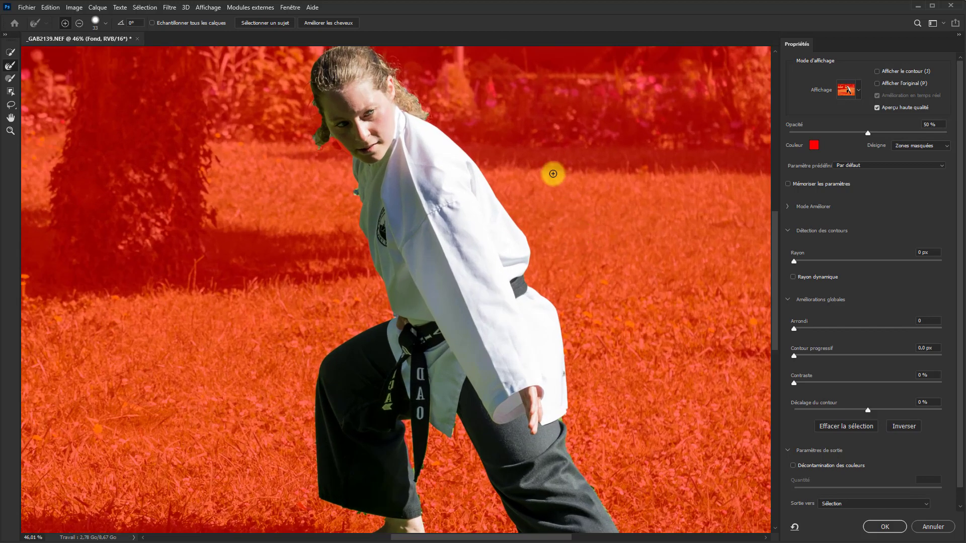
{"action": "left_click_drag", "start_coordinate": [514, 115], "coordinate": [604, 280]}
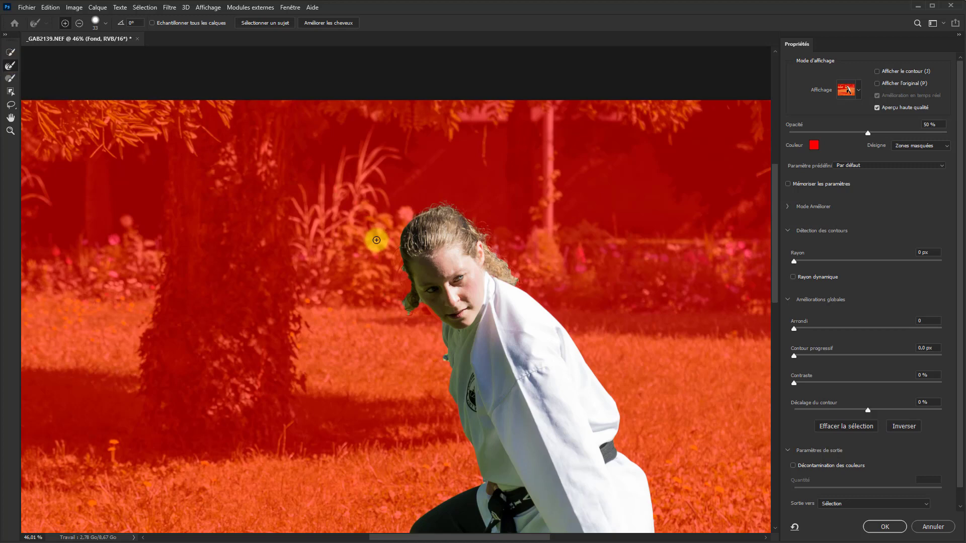
{"action": "scroll", "coordinate": [377, 240], "scroll_direction": "up", "scroll_amount": 3}
{"action": "scroll", "coordinate": [377, 237], "scroll_direction": "down", "scroll_amount": 1}
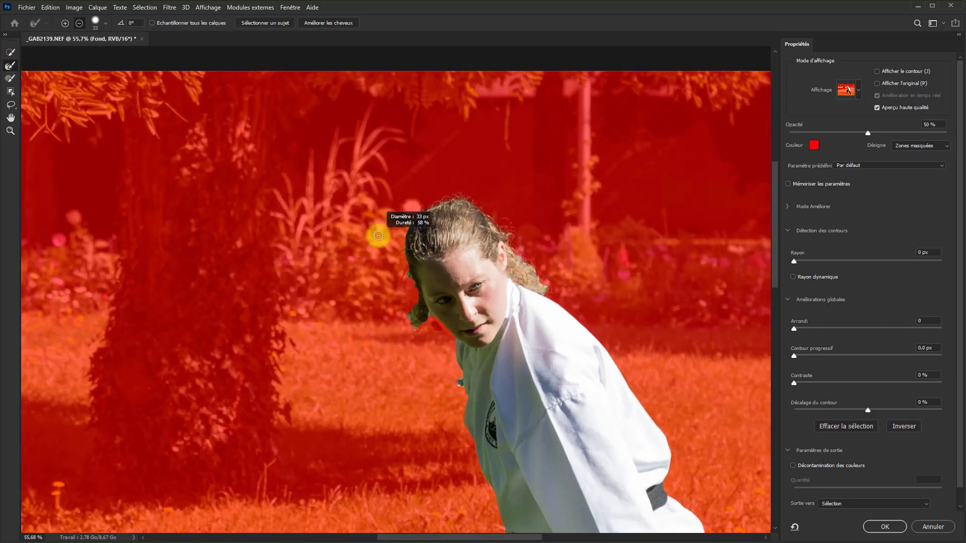
{"action": "left_click_drag", "start_coordinate": [379, 236], "coordinate": [385, 240]}
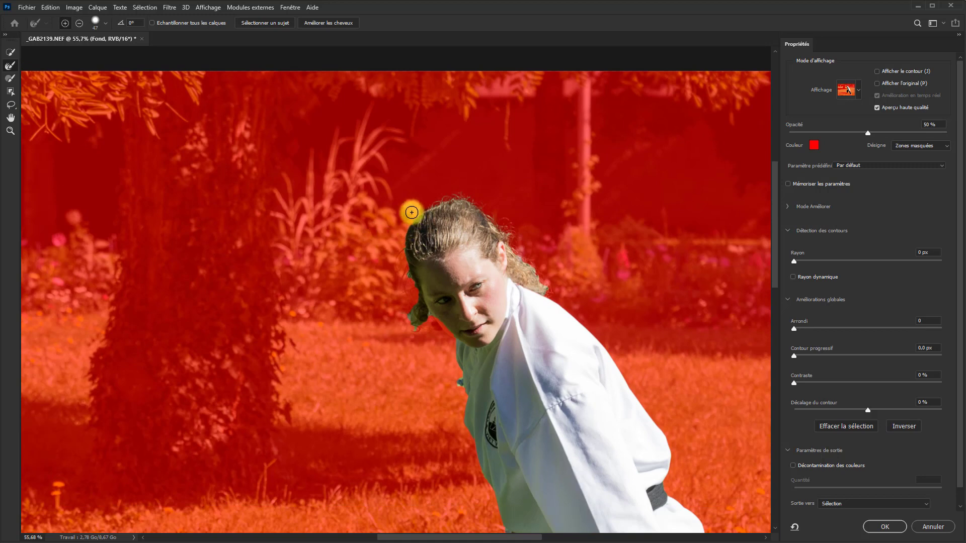
{"action": "mouse_move", "coordinate": [418, 210]}
{"action": "left_mouse_down"}
{"action": "mouse_move", "coordinate": [478, 200]}
{"action": "mouse_move", "coordinate": [444, 207]}
{"action": "mouse_move", "coordinate": [461, 200]}
{"action": "mouse_move", "coordinate": [486, 213]}
{"action": "mouse_move", "coordinate": [547, 286]}
{"action": "left_mouse_up"}
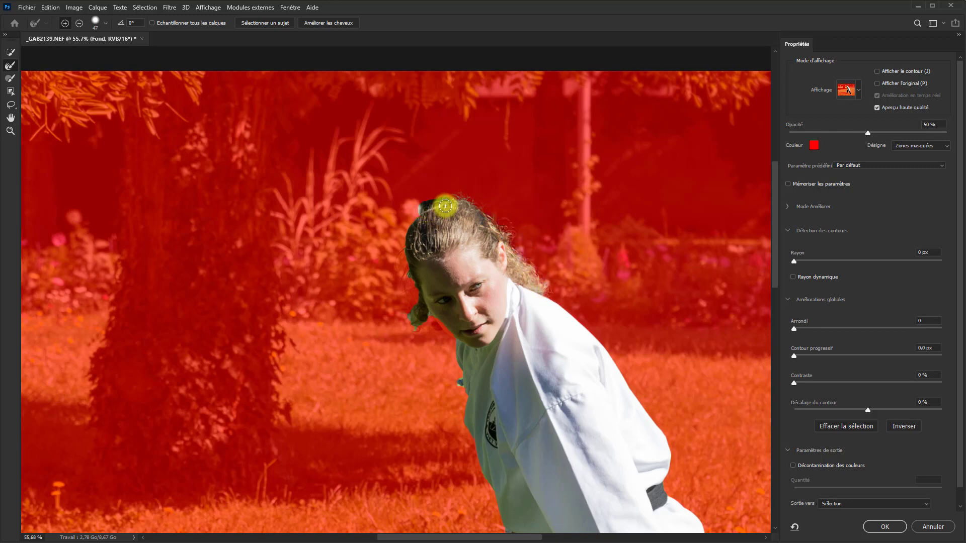
{"action": "left_click_drag", "start_coordinate": [403, 249], "coordinate": [408, 274]}
- Refine the selection edges along the front trouser leg, below the belt tip and around the rear foot
{"action": "mouse_move", "coordinate": [690, 360]}
{"action": "left_mouse_down"}
{"action": "mouse_move", "coordinate": [545, 80]}
{"action": "mouse_move", "coordinate": [593, 120]}
{"action": "left_mouse_up"}
{"action": "left_click_drag", "start_coordinate": [751, 358], "coordinate": [689, 194]}
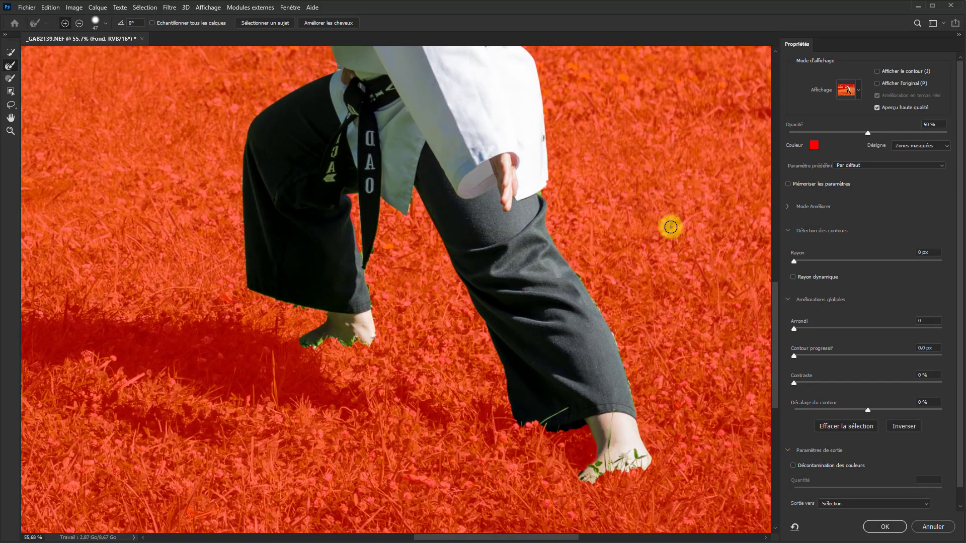
{"action": "mouse_move", "coordinate": [574, 268]}
{"action": "left_mouse_down"}
{"action": "mouse_move", "coordinate": [608, 326]}
{"action": "mouse_move", "coordinate": [637, 408]}
{"action": "left_mouse_up"}
{"action": "mouse_move", "coordinate": [382, 276]}
{"action": "left_mouse_down"}
{"action": "mouse_move", "coordinate": [371, 282]}
{"action": "mouse_move", "coordinate": [372, 299]}
{"action": "left_mouse_up"}
{"action": "mouse_move", "coordinate": [292, 322]}
{"action": "left_mouse_down"}
{"action": "mouse_move", "coordinate": [273, 302]}
{"action": "mouse_move", "coordinate": [309, 310]}
{"action": "mouse_move", "coordinate": [312, 354]}
{"action": "left_mouse_up"}
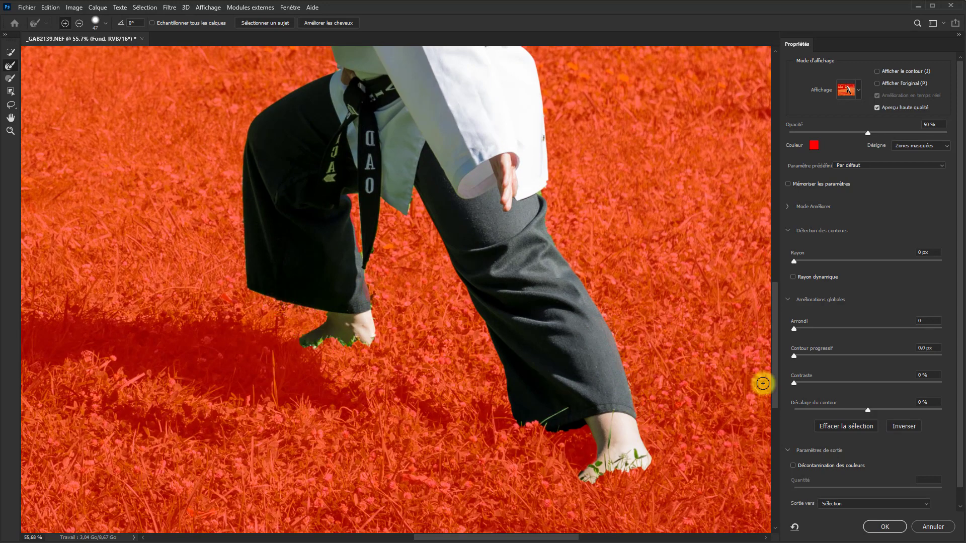
- Output the refined selection to a new layer with layer mask, with colour decontamination at 100 %
{"action": "left_click_drag", "start_coordinate": [753, 356], "coordinate": [728, 463]}
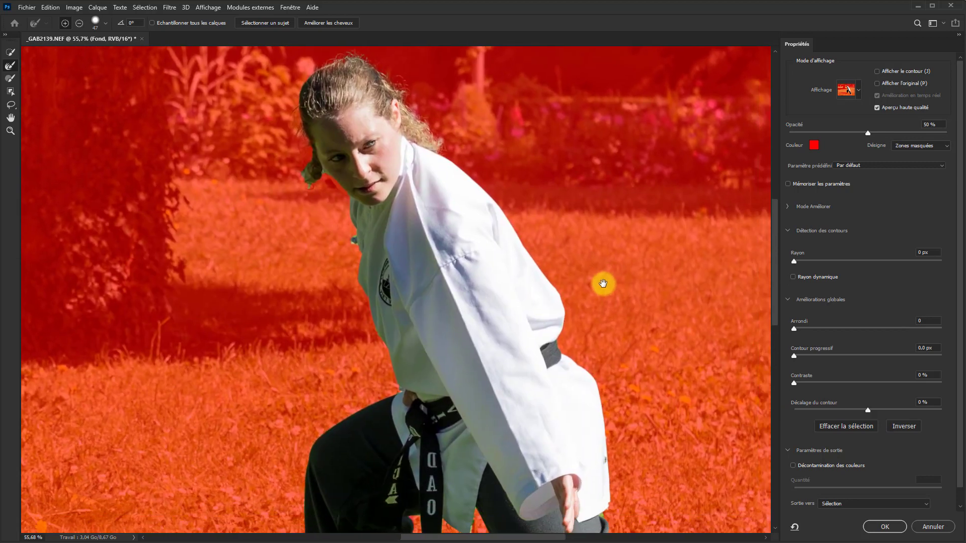
{"action": "left_click_drag", "start_coordinate": [603, 283], "coordinate": [562, 282]}
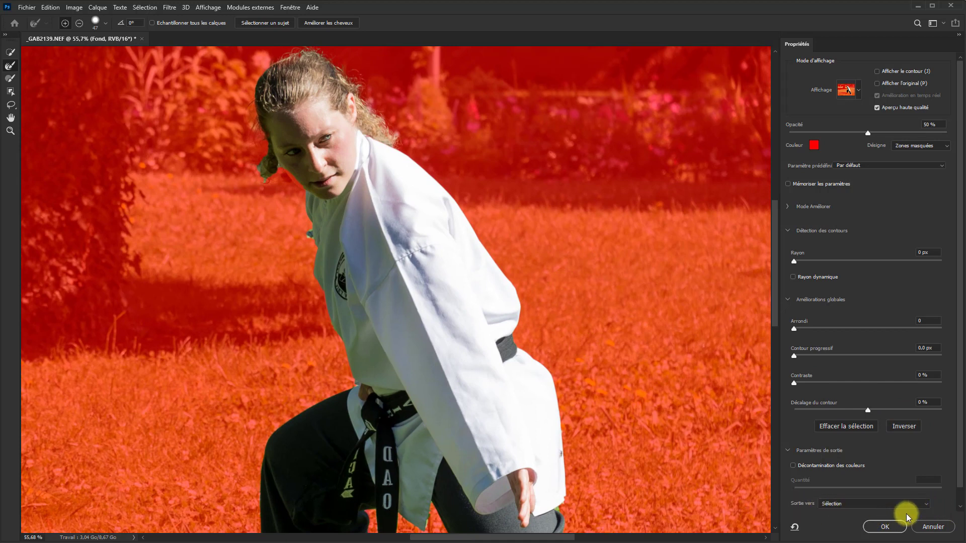
{"action": "left_click", "coordinate": [928, 506]}
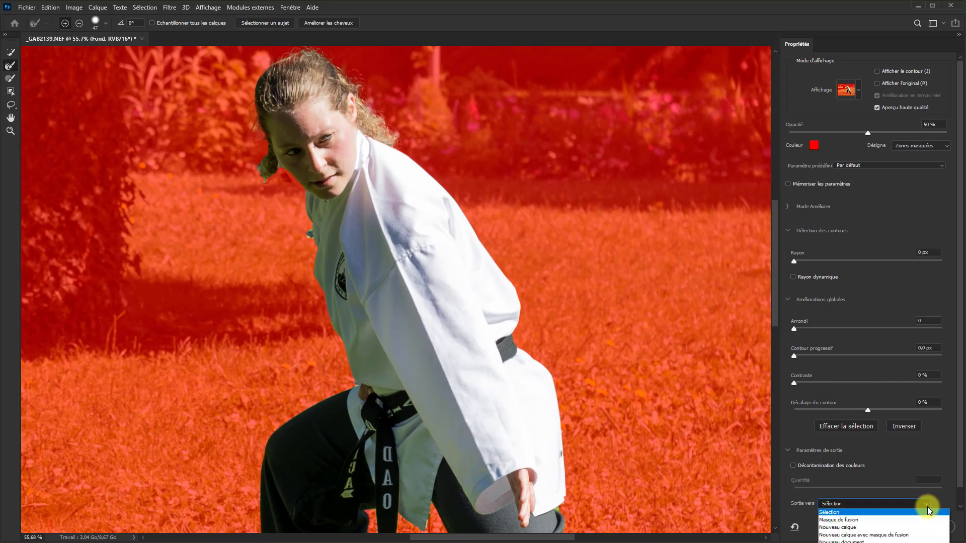
{"action": "left_click", "coordinate": [880, 536]}
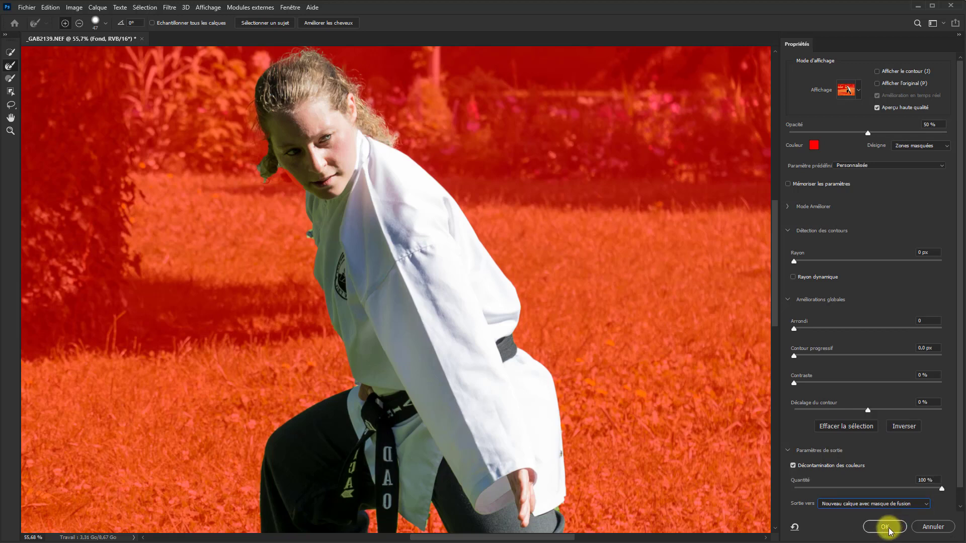
{"action": "left_click", "coordinate": [887, 528]}
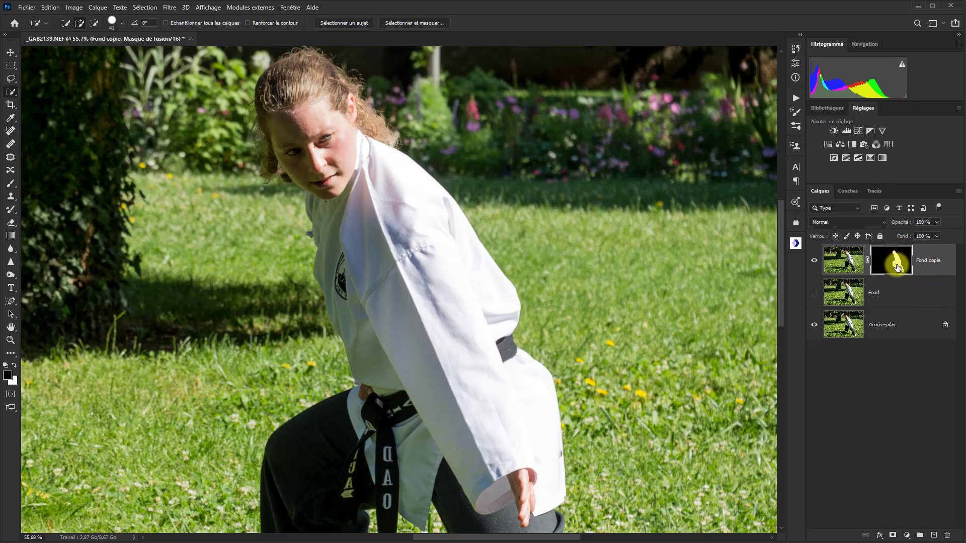
- Show and select the Fond layer, and load the layer mask of Fond copie as a selection
{"action": "left_click", "coordinate": [814, 292]}
{"action": "key", "text": "ctrl+2"}
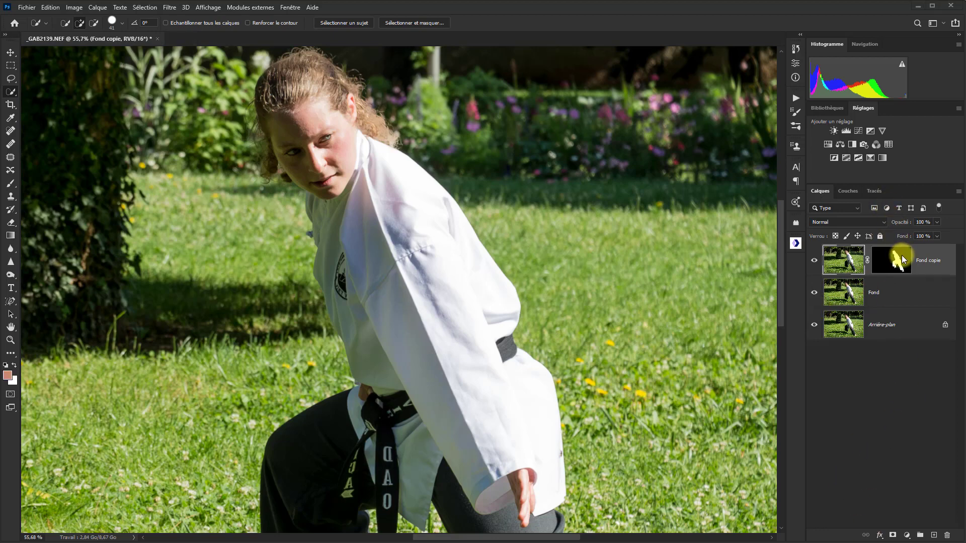
{"action": "left_click", "coordinate": [901, 296]}
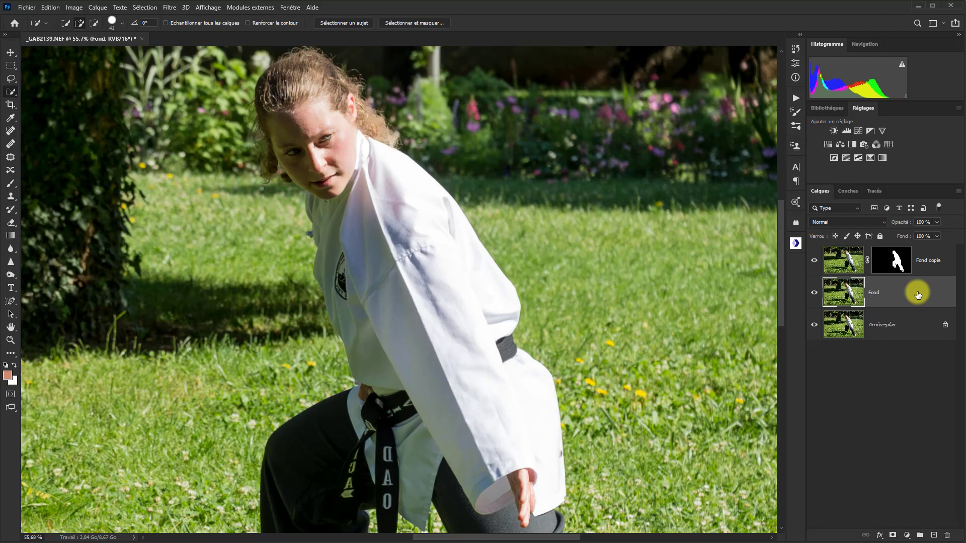
{"action": "key", "text": "ctrl"}
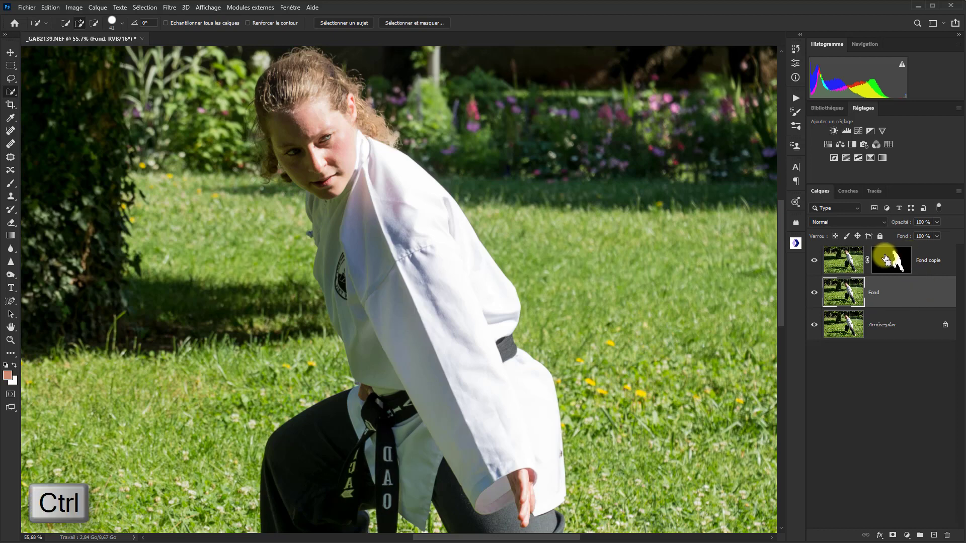
{"action": "left_click", "coordinate": [885, 259], "text": "ctrl"}
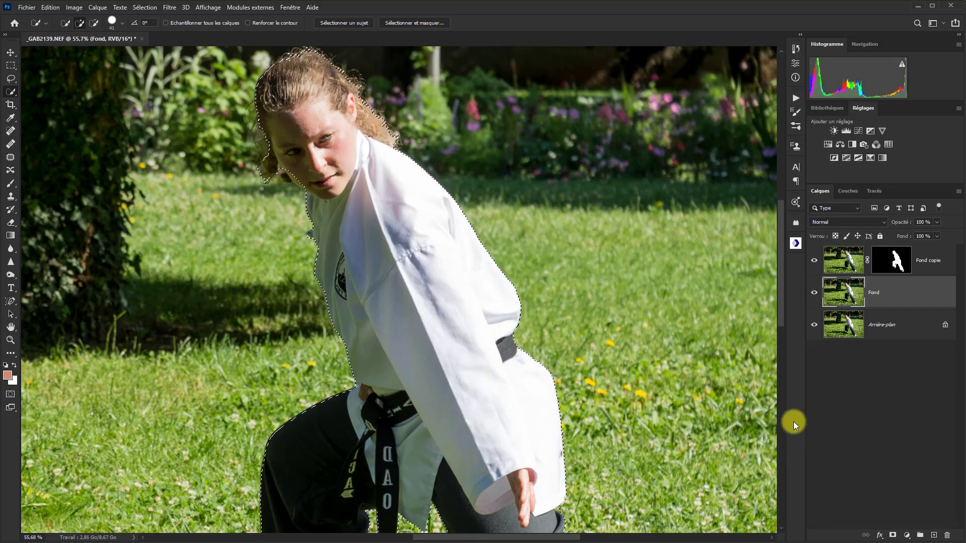
{"action": "key", "text": "ctrl+0"}
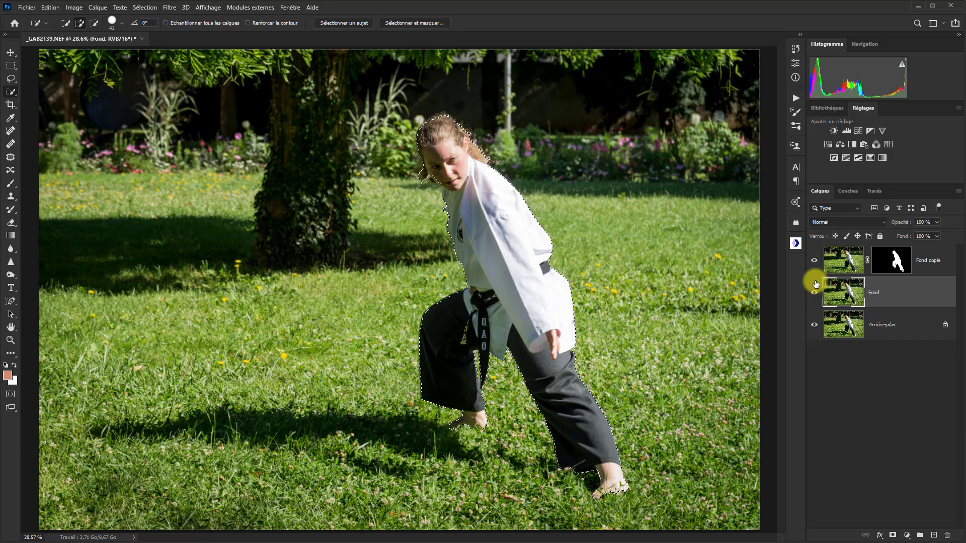
- Invert the selection, apply a 27.7 px Gaussian blur to the background of the Fond layer, and deselect
{"action": "left_click", "coordinate": [154, 9]}
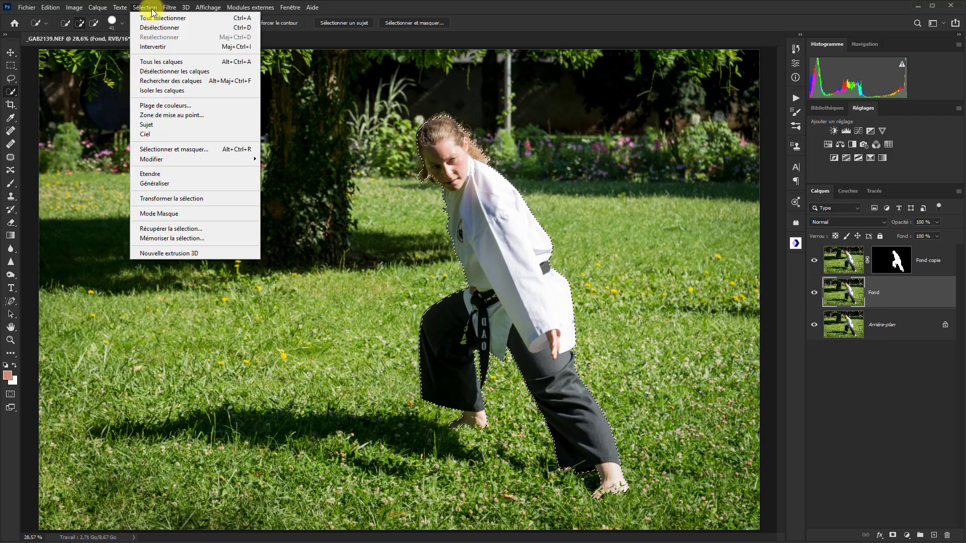
{"action": "left_click", "coordinate": [155, 46]}
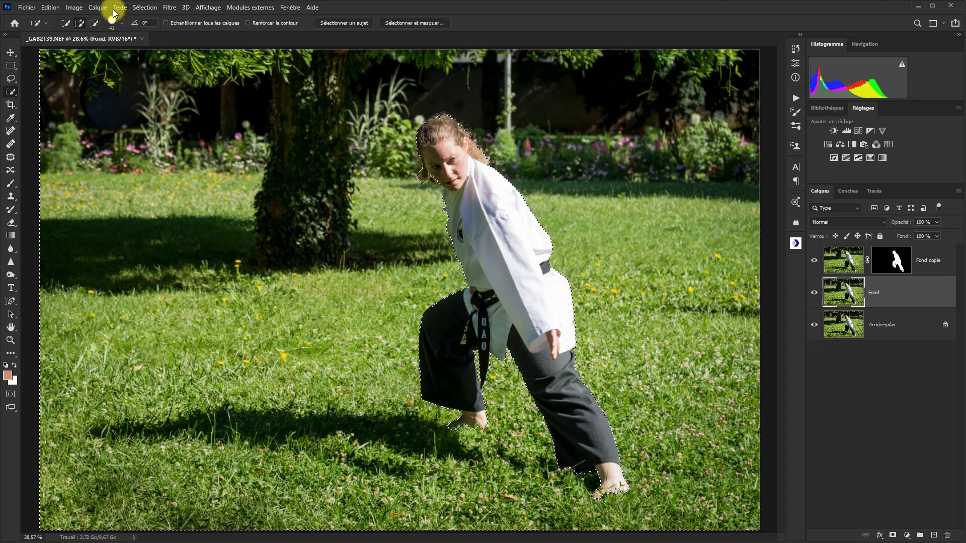
{"action": "left_click", "coordinate": [171, 7]}
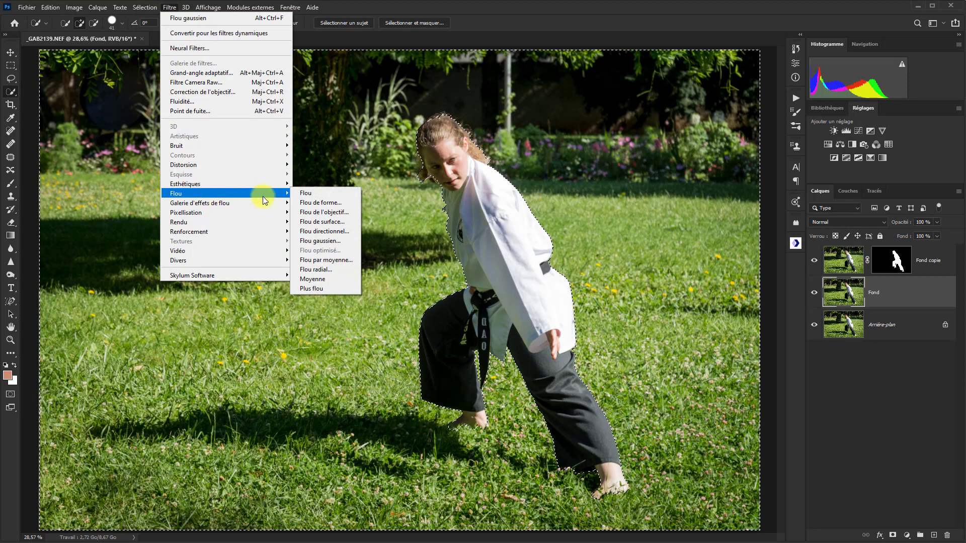
{"action": "left_click", "coordinate": [318, 240]}
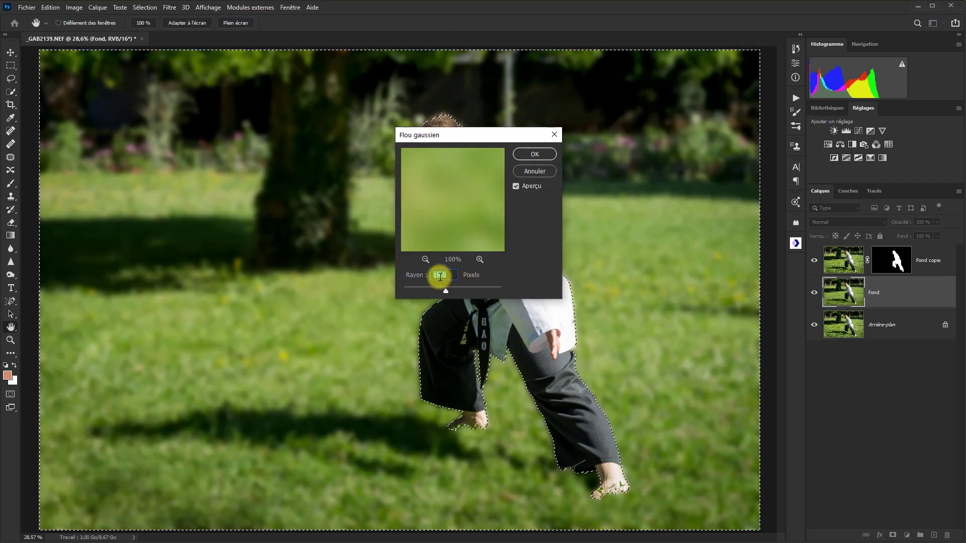
{"action": "left_click_drag", "start_coordinate": [446, 287], "coordinate": [449, 288]}
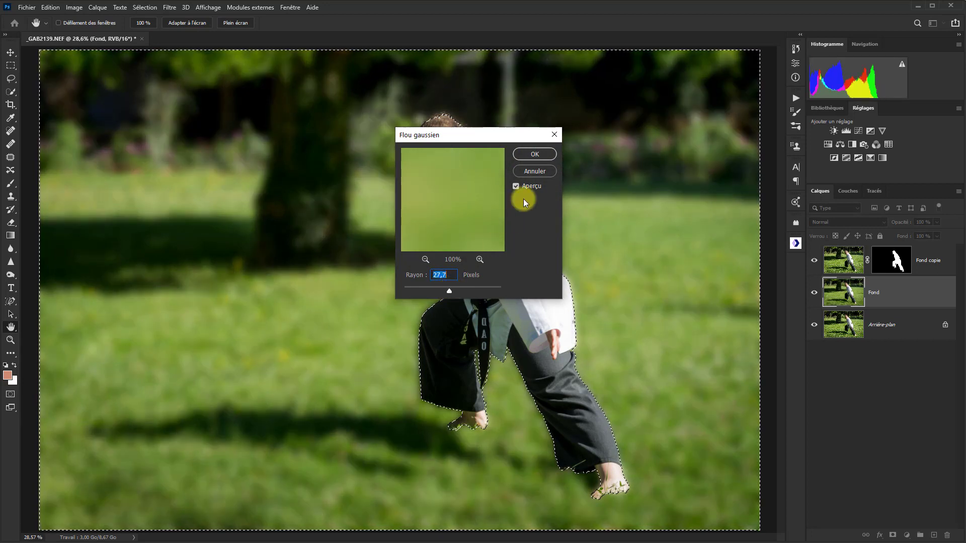
{"action": "left_click", "coordinate": [536, 155]}
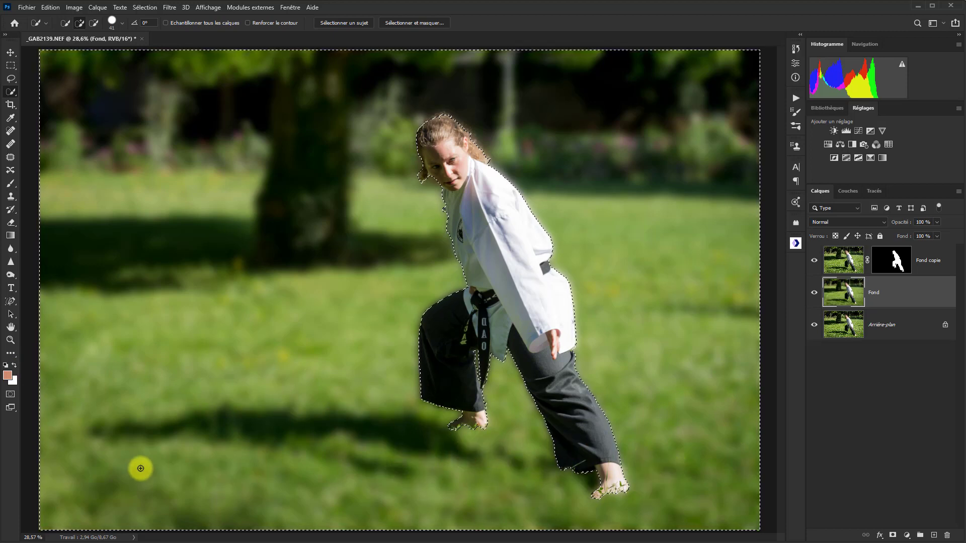
{"action": "key", "text": "ctrl+d"}
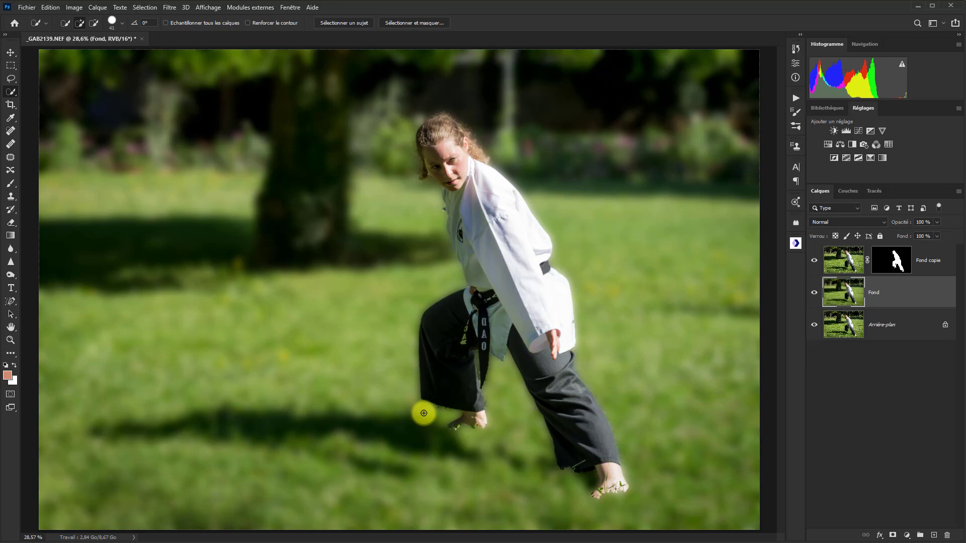
- Revert the document history to the state where the martial artist's selection was loaded, before the inversion and blur
{"action": "left_click", "coordinate": [793, 50]}
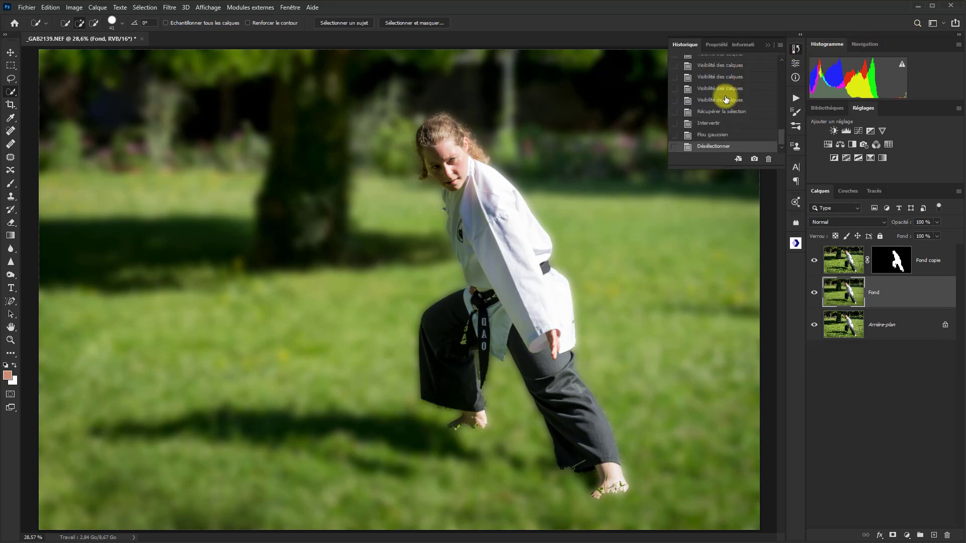
{"action": "scroll", "coordinate": [780, 137], "scroll_direction": "up", "scroll_amount": 2}
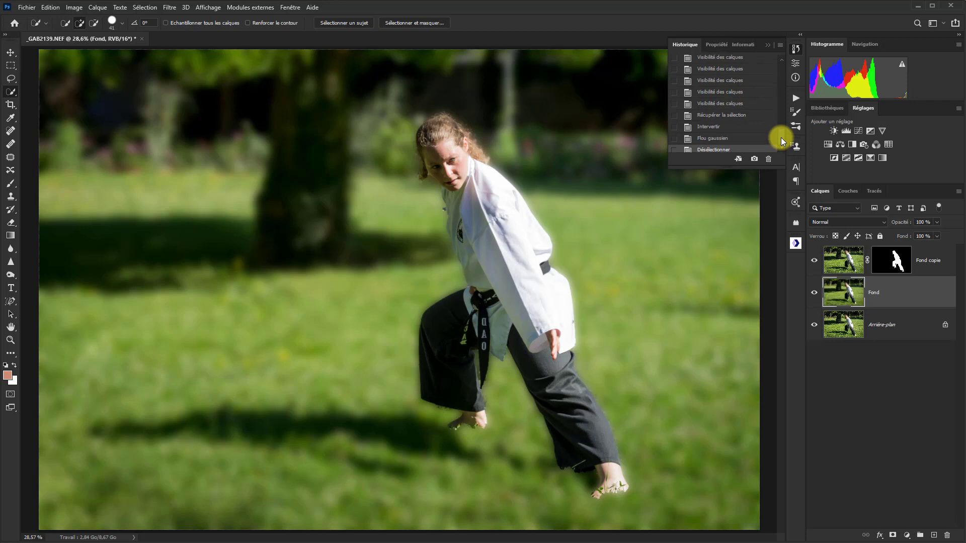
{"action": "left_click", "coordinate": [722, 128]}
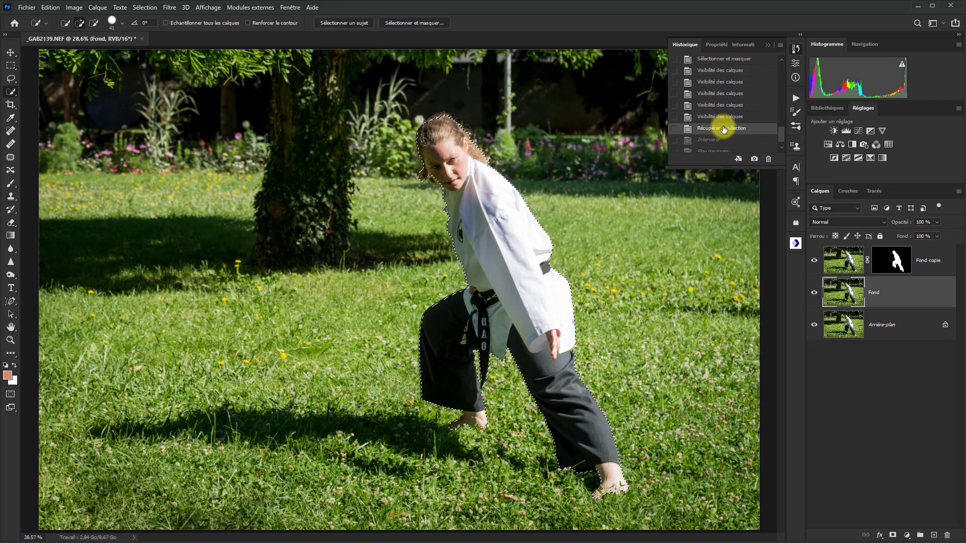
{"action": "left_click", "coordinate": [767, 44]}
{"action": "key", "text": "ctrl+d"}
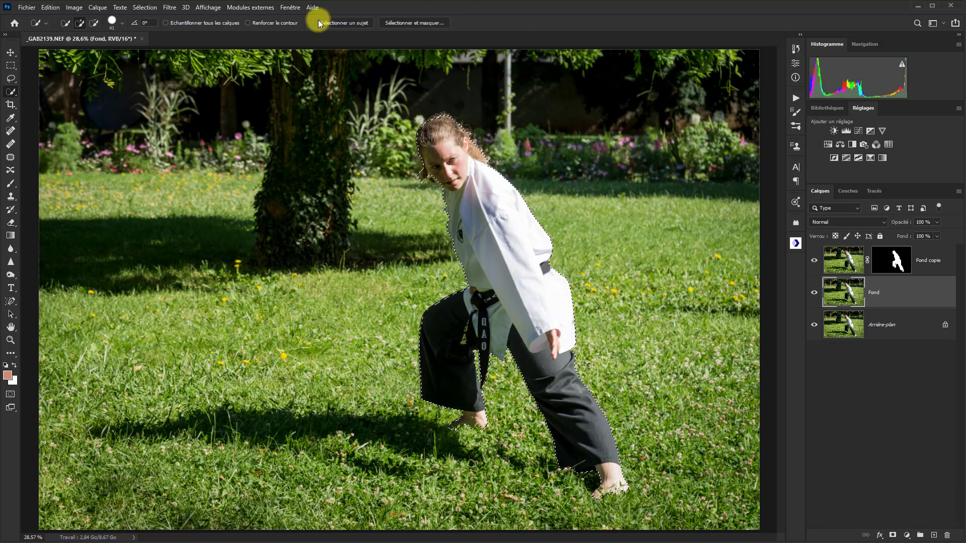
- Expand the selection around the martial artist by 30 pixels
{"action": "left_click", "coordinate": [142, 8]}
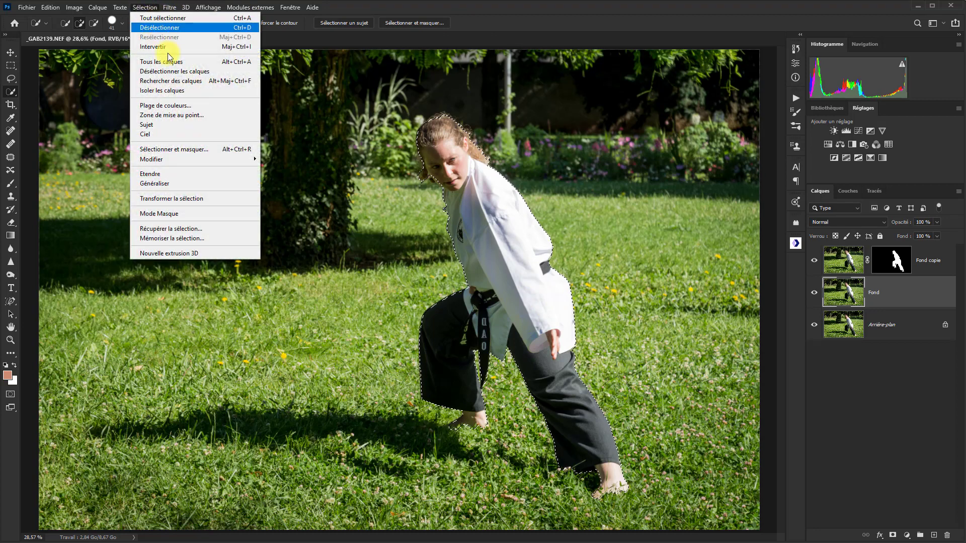
{"action": "mouse_move", "coordinate": [208, 161]}
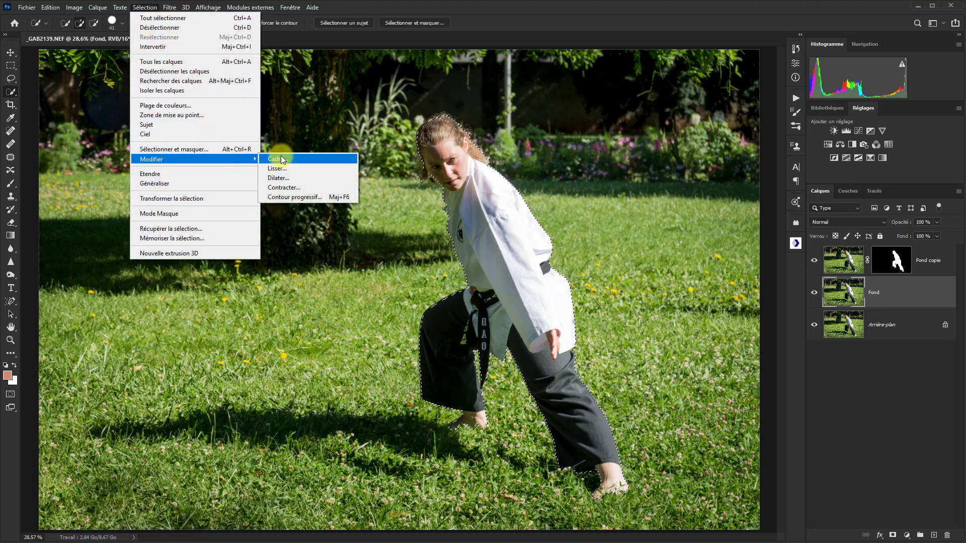
{"action": "left_click", "coordinate": [296, 177]}
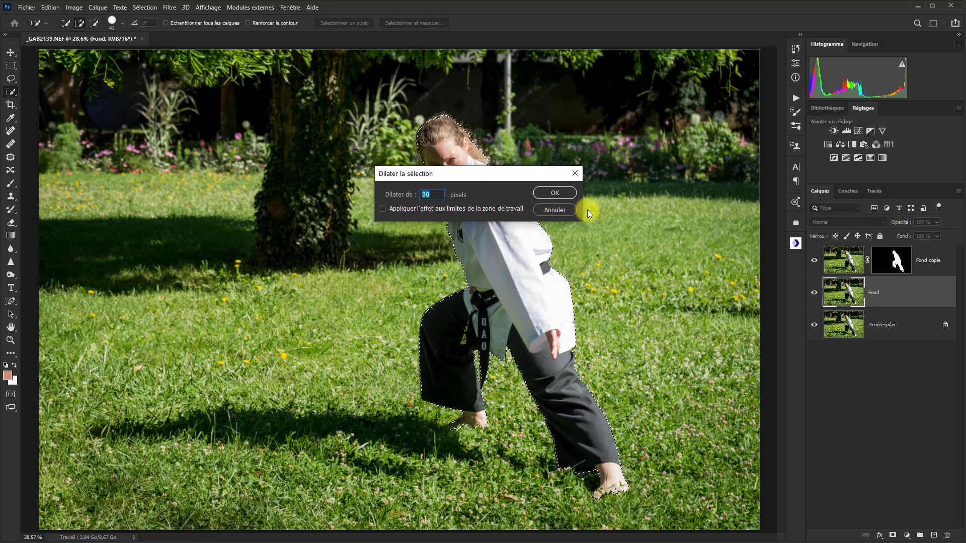
{"action": "left_click", "coordinate": [556, 194]}
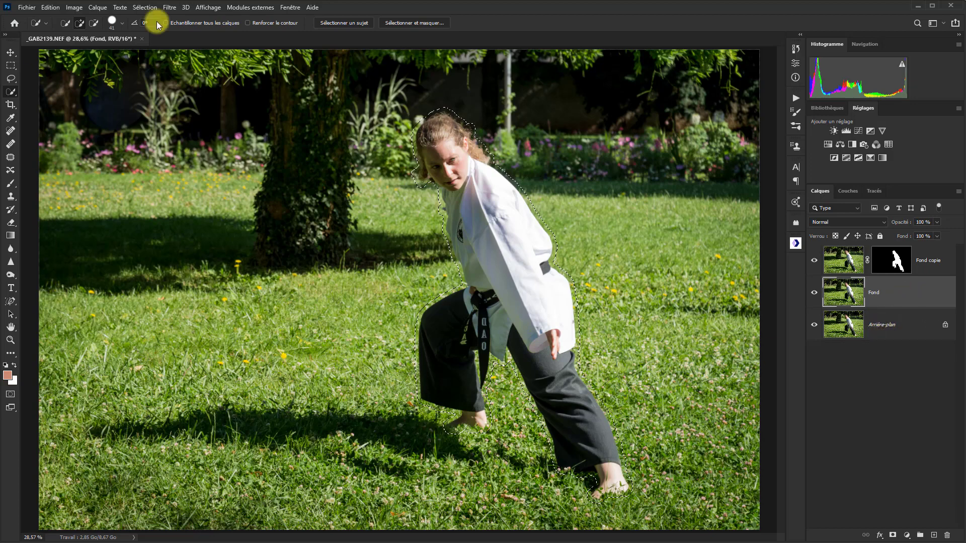
- Remove the martial artist from the Fond layer with Content-Aware Fill, automatic sampling area and output to the selected layer
{"action": "left_click", "coordinate": [52, 8]}
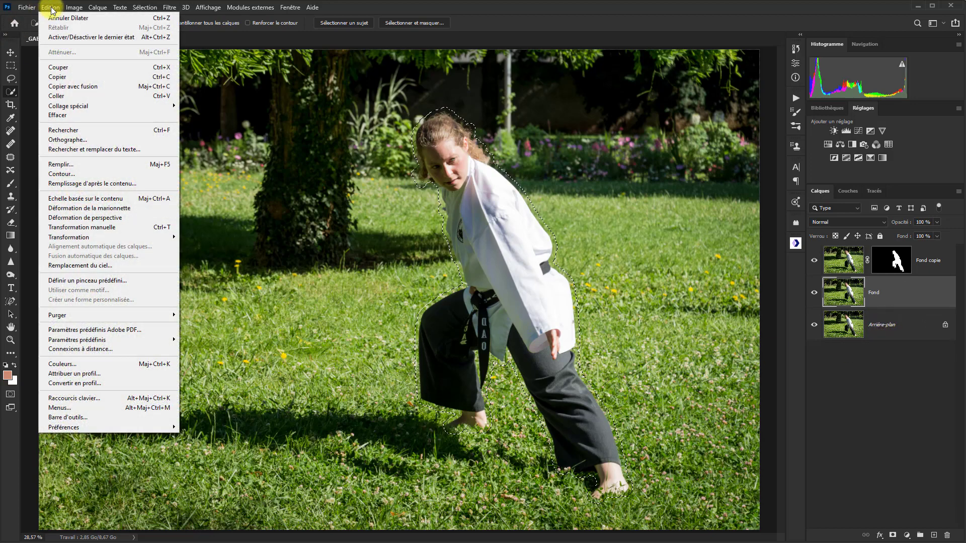
{"action": "left_click", "coordinate": [143, 184]}
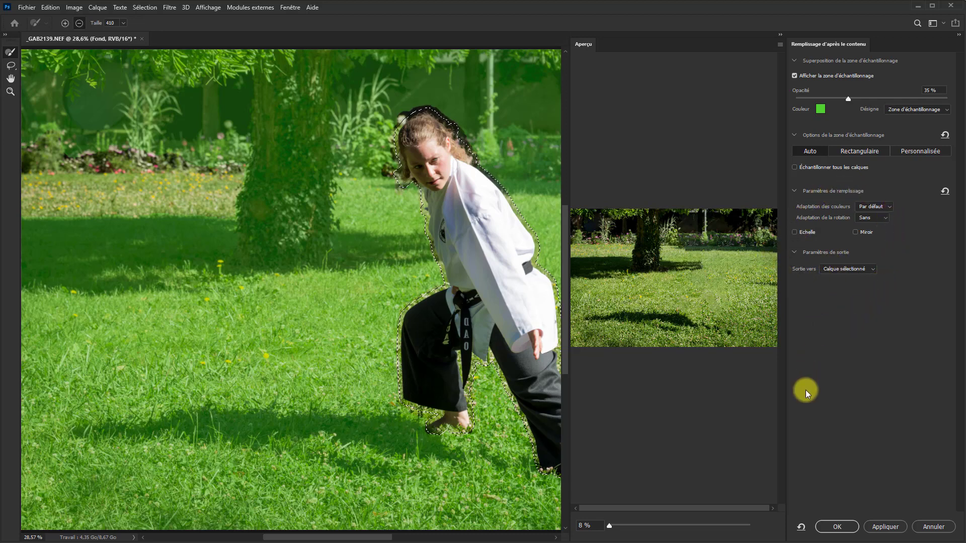
{"action": "left_click", "coordinate": [837, 526]}
{"action": "left_click", "coordinate": [877, 300]}
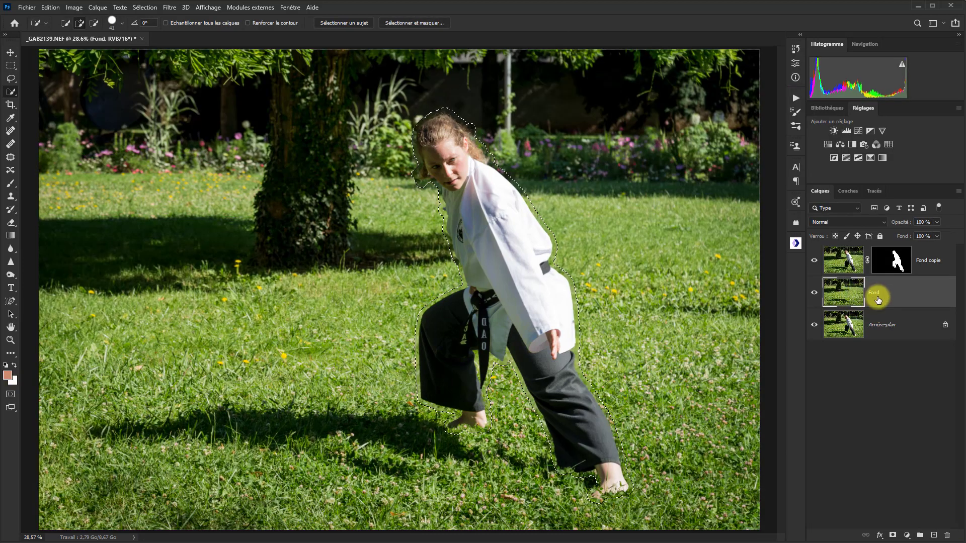
- Hide the Fond copie layer to expose the filled background, and deselect
{"action": "left_click", "coordinate": [813, 261]}
{"action": "left_click", "coordinate": [813, 261]}
{"action": "left_click", "coordinate": [814, 261]}
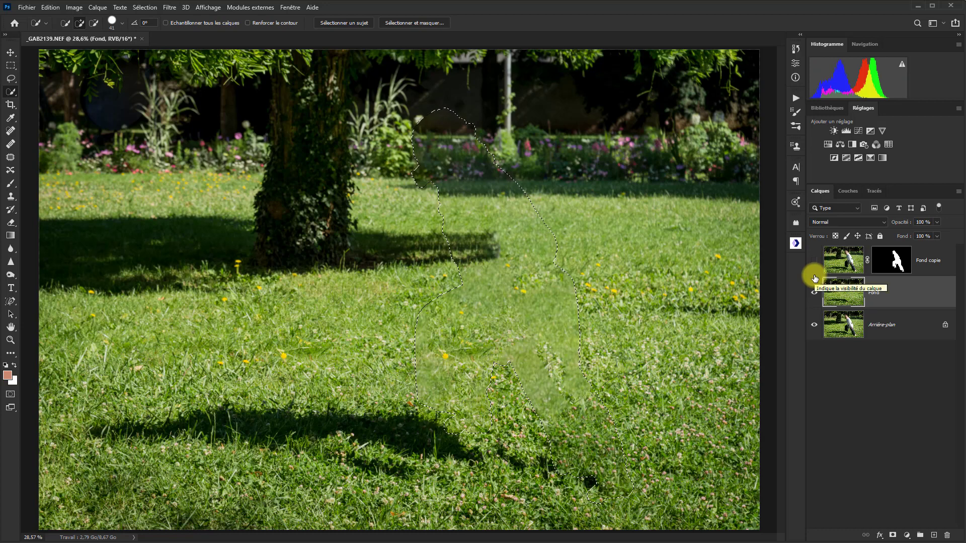
{"action": "key", "text": "ctrl+d"}
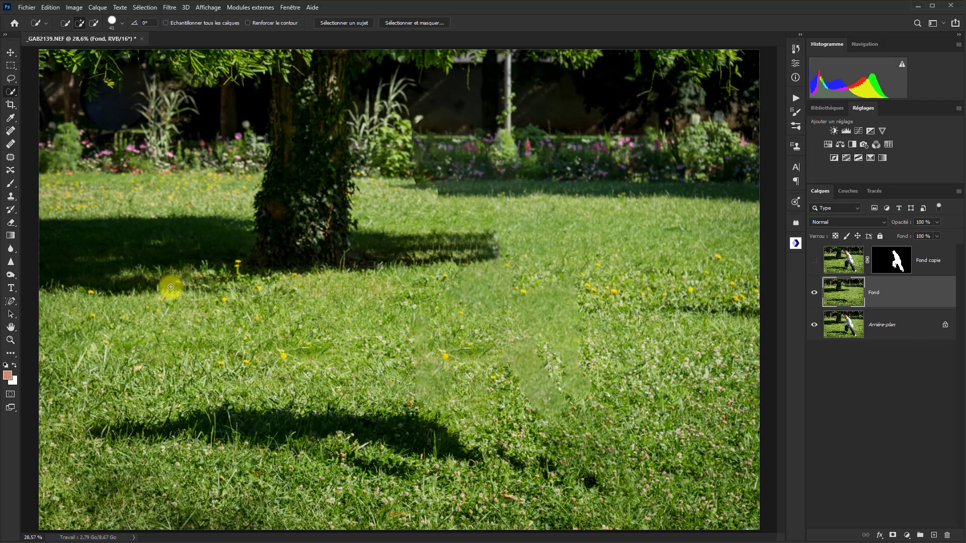
- With the Clone Stamp at 200 px, clone nearby grass over the left and lower edges of the filled area on the Fond layer
{"action": "left_click", "coordinate": [11, 197]}
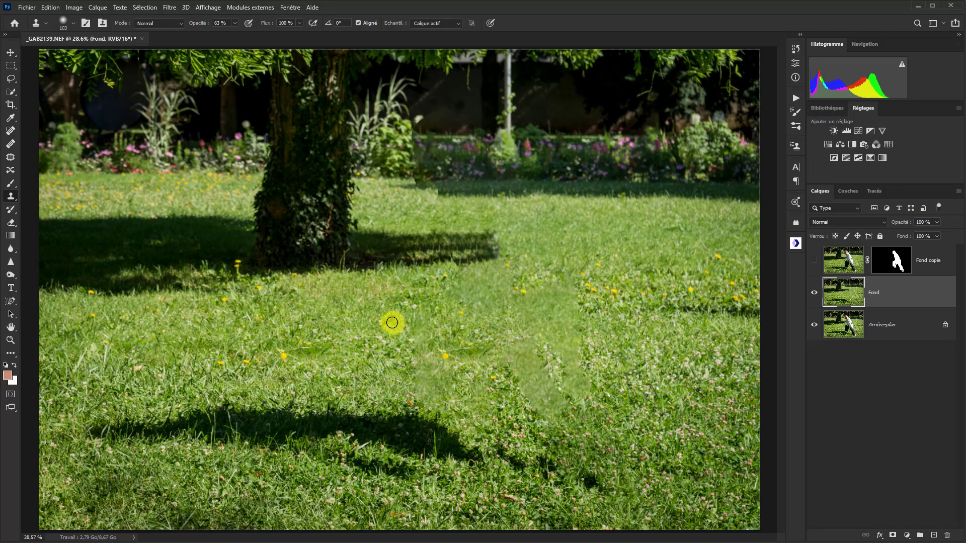
{"action": "right_click", "coordinate": [392, 322], "text": "alt"}
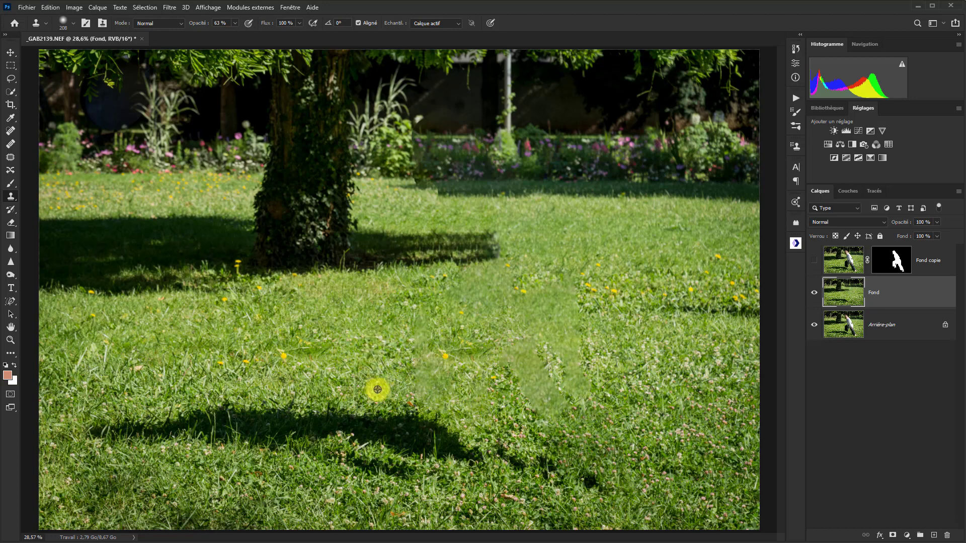
{"action": "left_click", "coordinate": [377, 390], "text": "alt"}
{"action": "mouse_move", "coordinate": [421, 390]}
{"action": "left_mouse_down"}
{"action": "mouse_move", "coordinate": [416, 399]}
{"action": "mouse_move", "coordinate": [411, 379]}
{"action": "mouse_move", "coordinate": [412, 387]}
{"action": "left_mouse_up"}
{"action": "mouse_move", "coordinate": [399, 328]}
{"action": "left_mouse_down"}
{"action": "mouse_move", "coordinate": [440, 295]}
{"action": "mouse_move", "coordinate": [409, 313]}
{"action": "mouse_move", "coordinate": [399, 306]}
{"action": "mouse_move", "coordinate": [402, 282]}
{"action": "left_mouse_up"}
{"action": "mouse_move", "coordinate": [548, 408]}
{"action": "left_mouse_down"}
{"action": "mouse_move", "coordinate": [587, 403]}
{"action": "mouse_move", "coordinate": [535, 416]}
{"action": "mouse_move", "coordinate": [517, 403]}
{"action": "mouse_move", "coordinate": [524, 419]}
{"action": "left_mouse_up"}
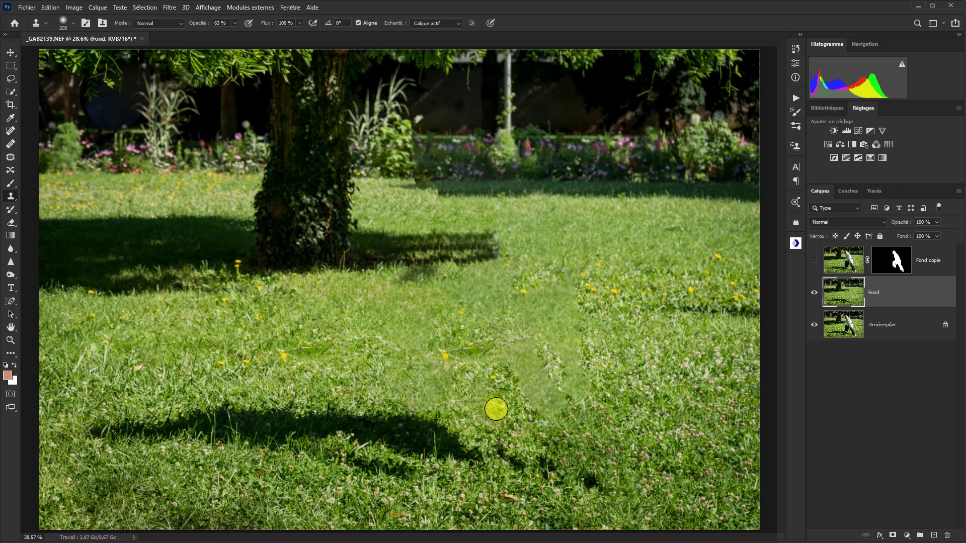
{"action": "left_click_drag", "start_coordinate": [453, 371], "coordinate": [458, 397]}
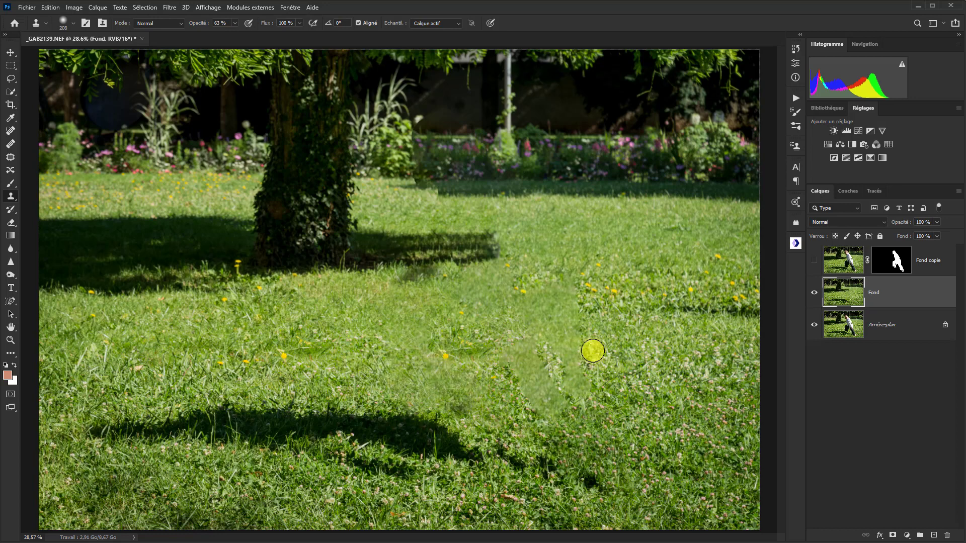
- Clone over the fill's right edge, the cut-off end of the tree shadow and the grass beyond, checking it briefly beneath Fond copie
{"action": "mouse_move", "coordinate": [615, 369]}
{"action": "left_mouse_down"}
{"action": "mouse_move", "coordinate": [587, 335]}
{"action": "mouse_move", "coordinate": [580, 391]}
{"action": "mouse_move", "coordinate": [566, 349]}
{"action": "mouse_move", "coordinate": [603, 306]}
{"action": "mouse_move", "coordinate": [578, 309]}
{"action": "left_mouse_up"}
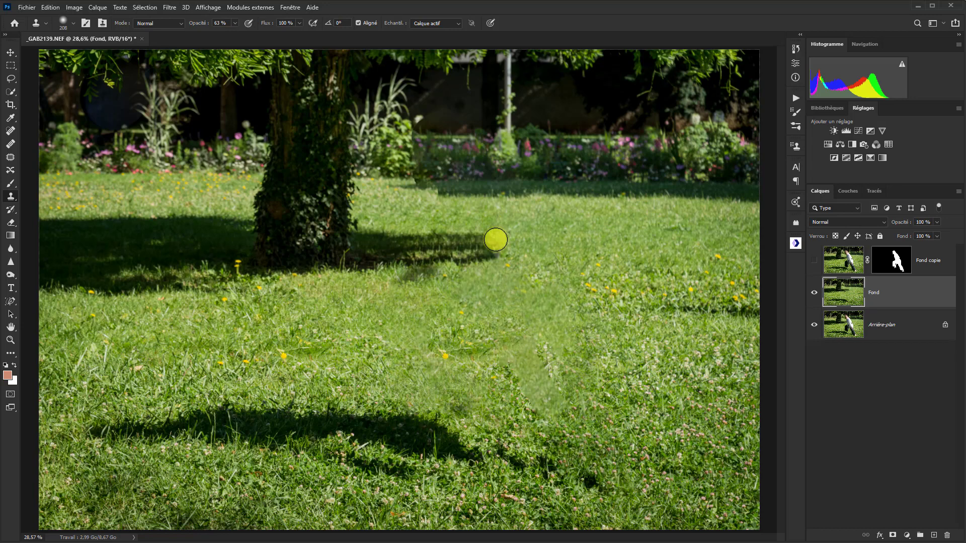
{"action": "mouse_move", "coordinate": [493, 240]}
{"action": "left_mouse_down"}
{"action": "mouse_move", "coordinate": [571, 347]}
{"action": "mouse_move", "coordinate": [527, 356]}
{"action": "mouse_move", "coordinate": [478, 211]}
{"action": "mouse_move", "coordinate": [498, 222]}
{"action": "left_mouse_up"}
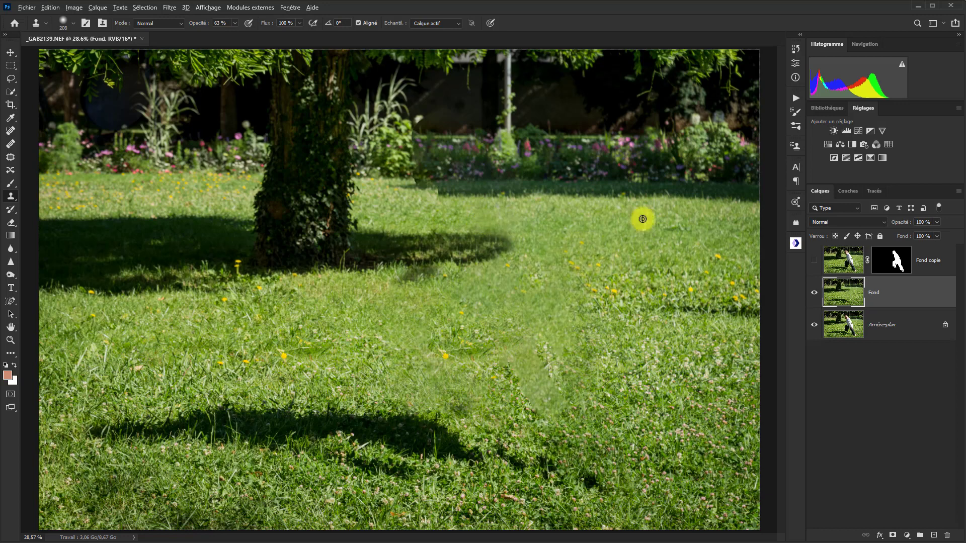
{"action": "mouse_move", "coordinate": [592, 212]}
{"action": "left_mouse_down"}
{"action": "mouse_move", "coordinate": [584, 256]}
{"action": "mouse_move", "coordinate": [599, 231]}
{"action": "mouse_move", "coordinate": [636, 219]}
{"action": "mouse_move", "coordinate": [640, 233]}
{"action": "mouse_move", "coordinate": [596, 246]}
{"action": "left_mouse_up"}
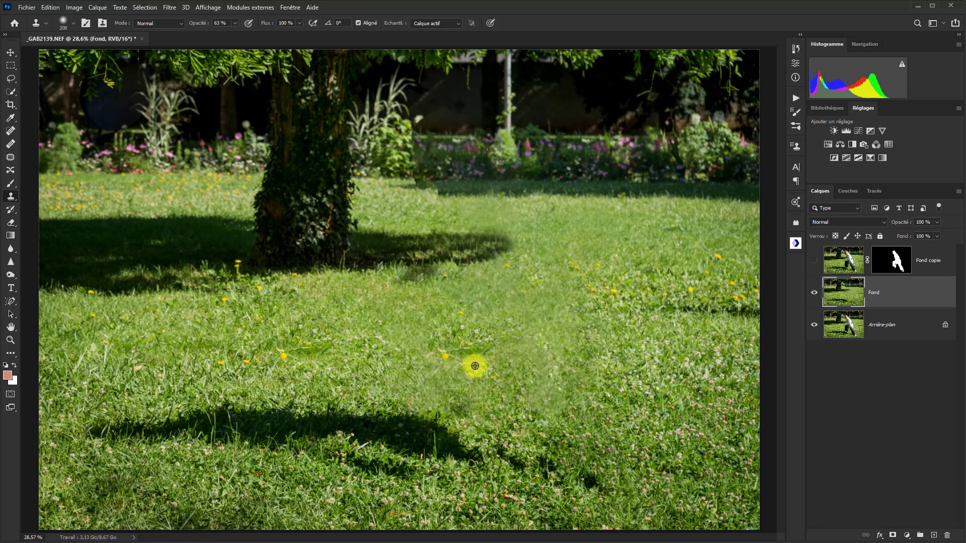
{"action": "left_click", "coordinate": [417, 349]}
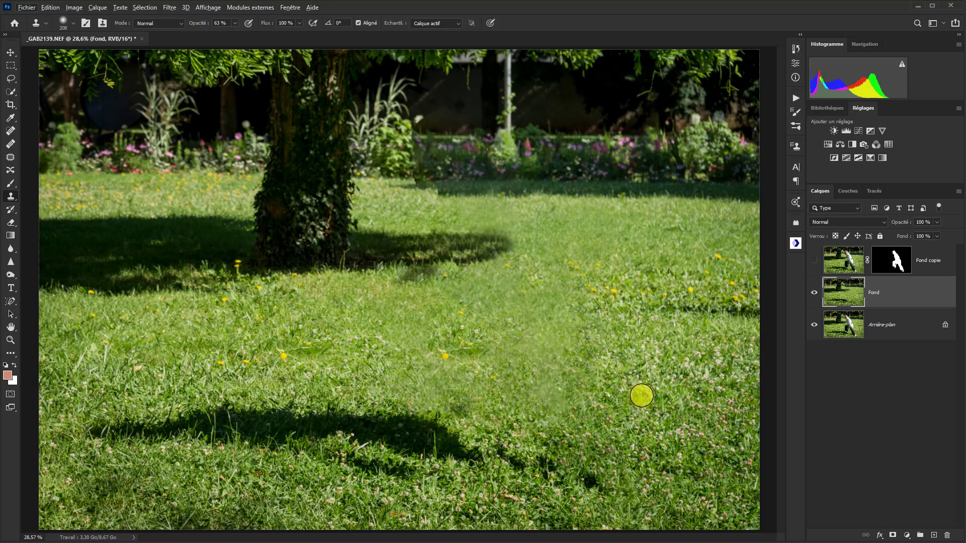
{"action": "left_click", "coordinate": [813, 262]}
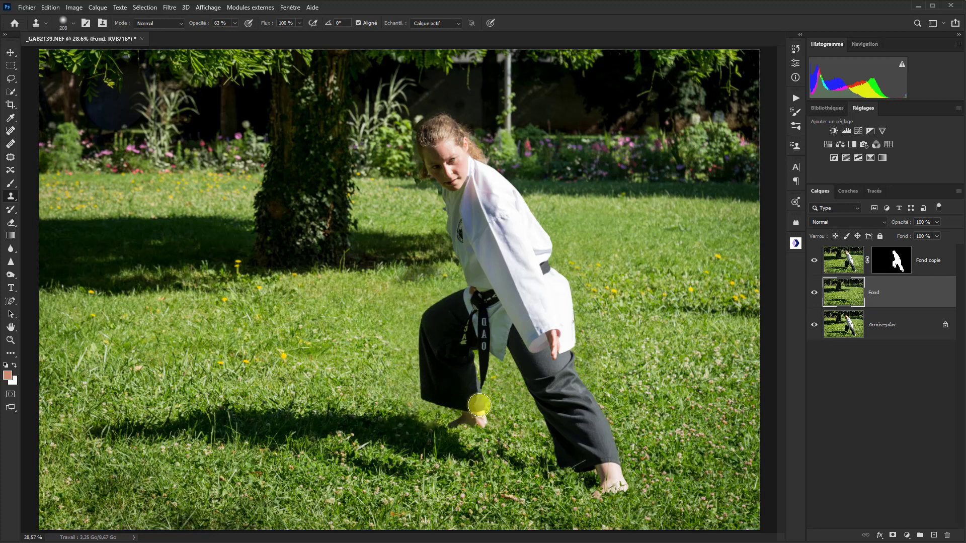
{"action": "left_click", "coordinate": [813, 260]}
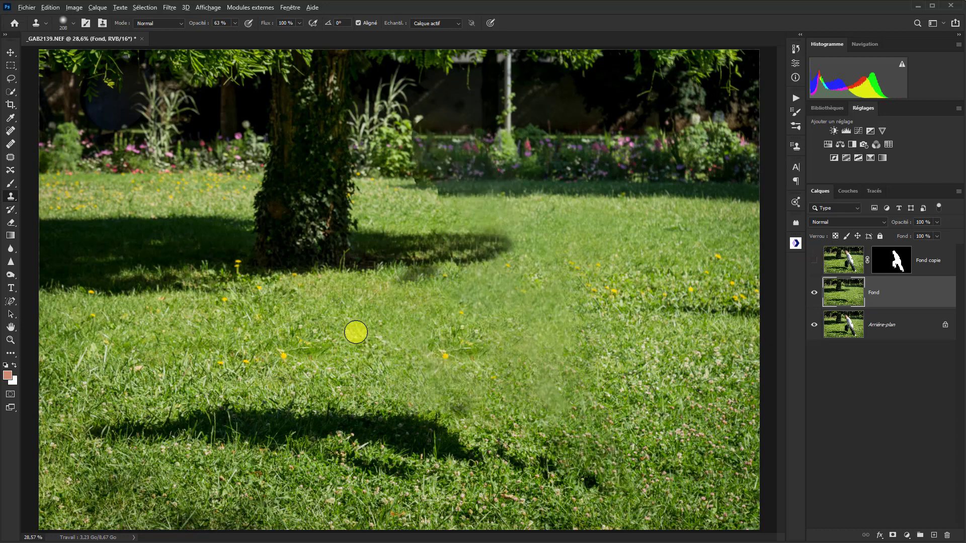
- Resample clean grass and clone it over the remaining patch along the left side of the filled area
{"action": "left_click", "coordinate": [370, 317], "text": "alt"}
{"action": "mouse_move", "coordinate": [402, 304]}
{"action": "left_mouse_down"}
{"action": "mouse_move", "coordinate": [414, 318]}
{"action": "mouse_move", "coordinate": [412, 346]}
{"action": "mouse_move", "coordinate": [431, 365]}
{"action": "left_mouse_up"}
{"action": "left_click", "coordinate": [329, 332], "text": "alt"}
{"action": "left_click", "coordinate": [402, 373], "text": "alt"}
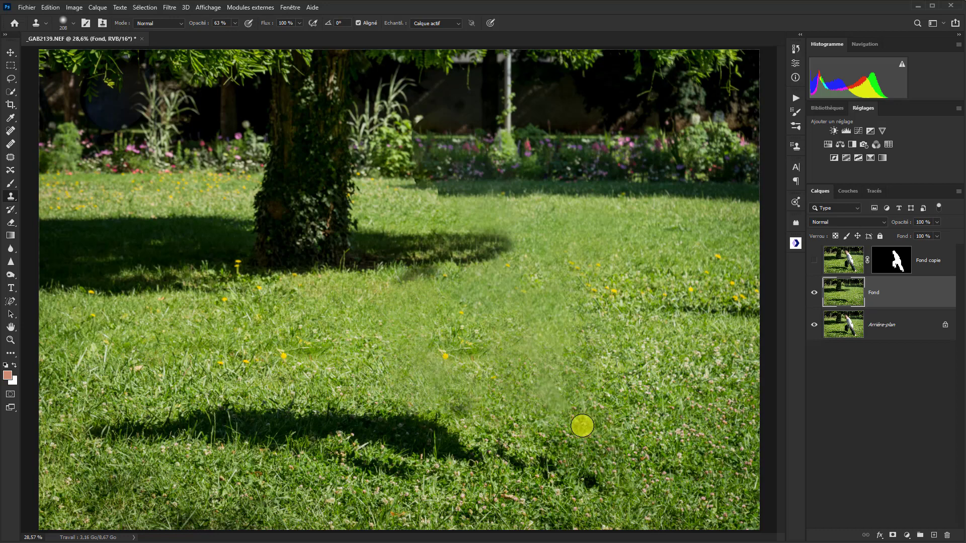
- Show the Fond copie layer again and convert the Fond layer to a smart object
{"action": "left_click", "coordinate": [814, 260]}
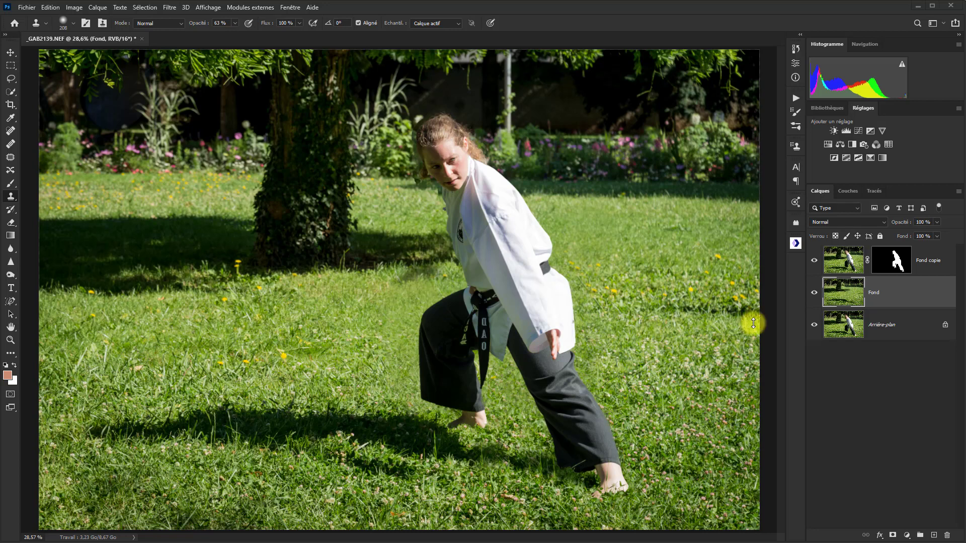
{"action": "right_click", "coordinate": [897, 297]}
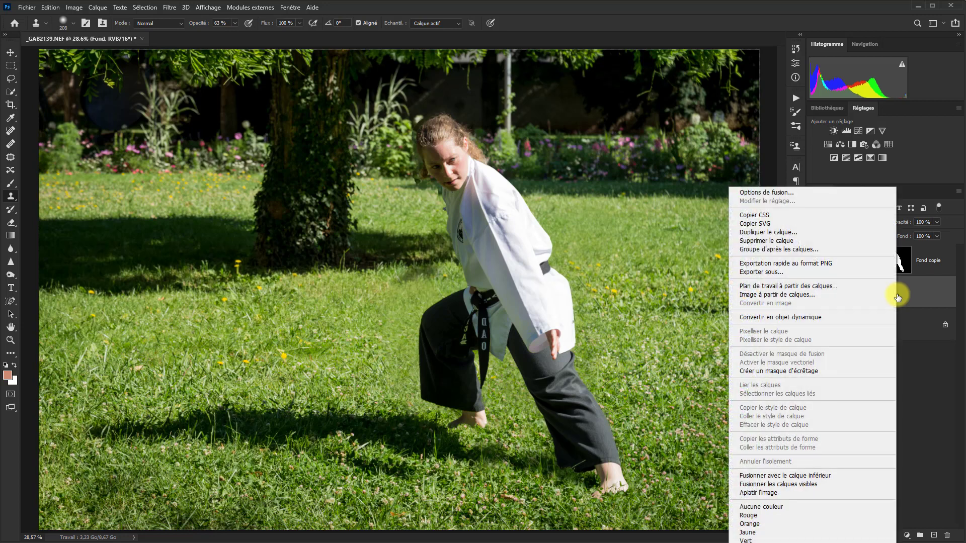
{"action": "left_click", "coordinate": [822, 320]}
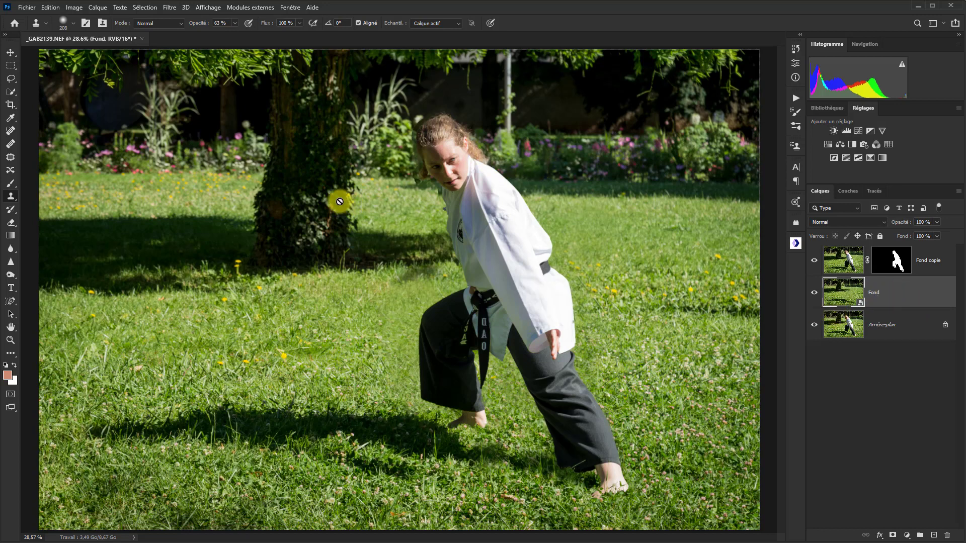
- Start a Tilt-Shift blur on Fond, move its sharp band down to the feet and raise the upper transition line to the tree shadow
{"action": "left_click", "coordinate": [168, 7]}
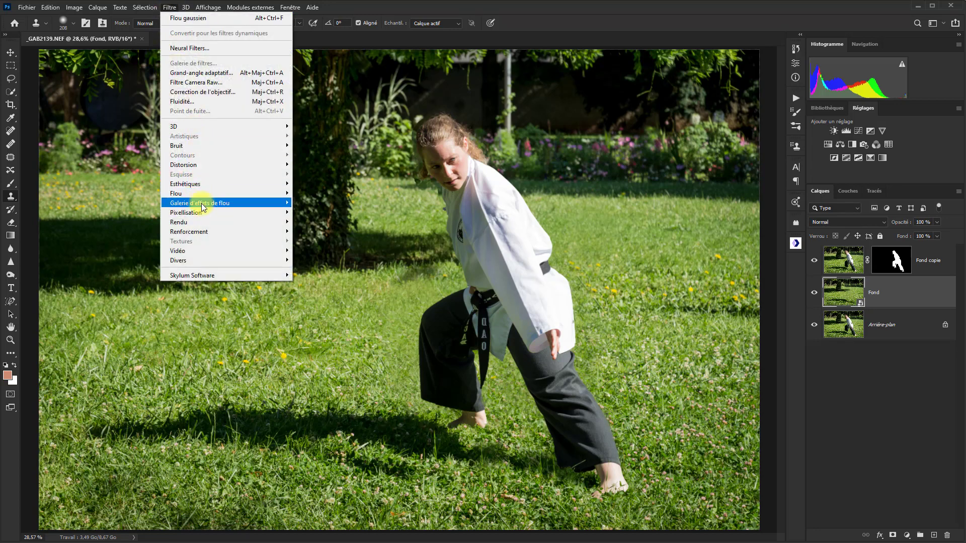
{"action": "mouse_move", "coordinate": [202, 208]}
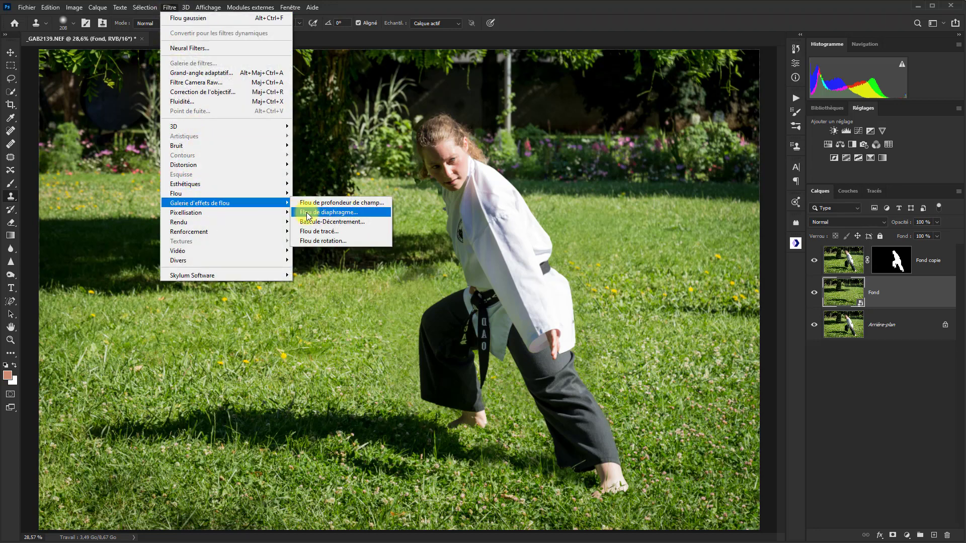
{"action": "left_click", "coordinate": [325, 221]}
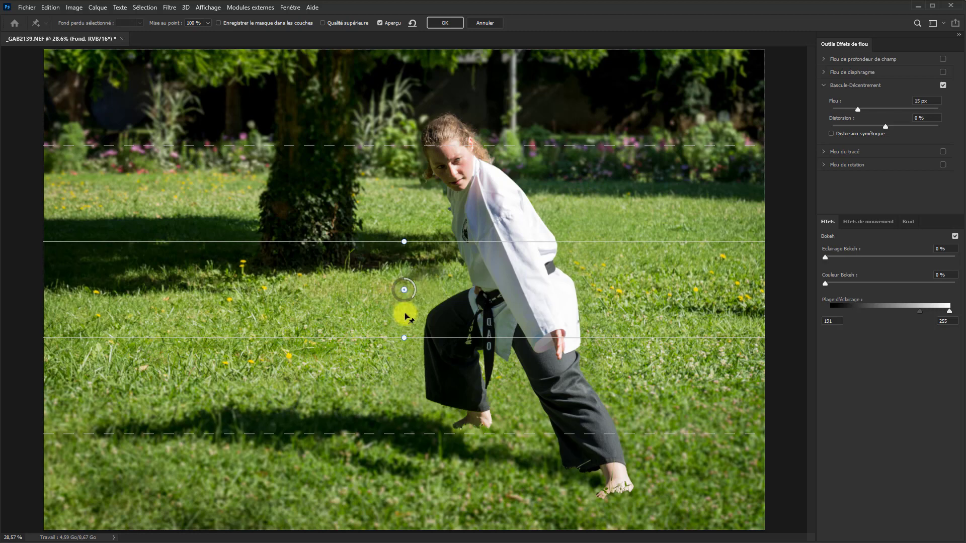
{"action": "left_click_drag", "start_coordinate": [405, 316], "coordinate": [412, 452]}
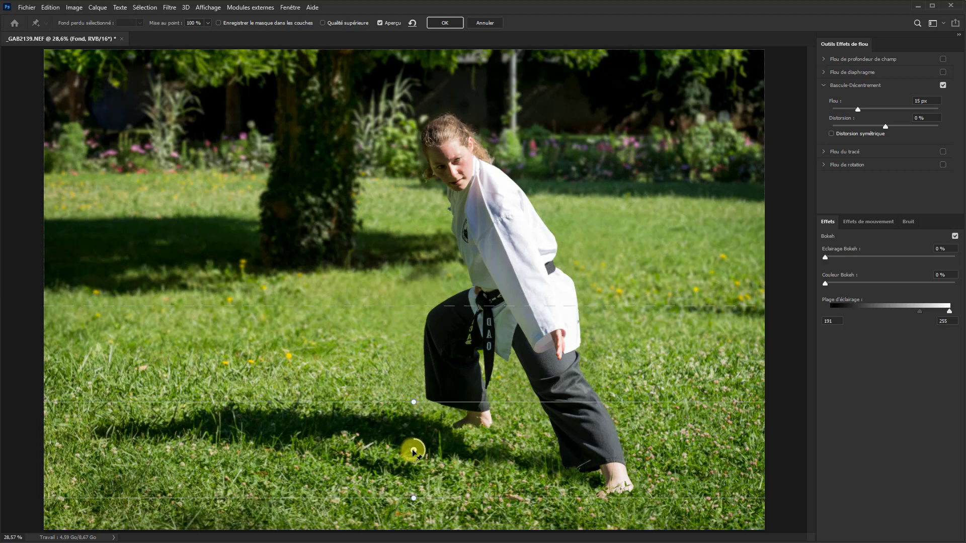
{"action": "left_click_drag", "start_coordinate": [586, 306], "coordinate": [586, 225]}
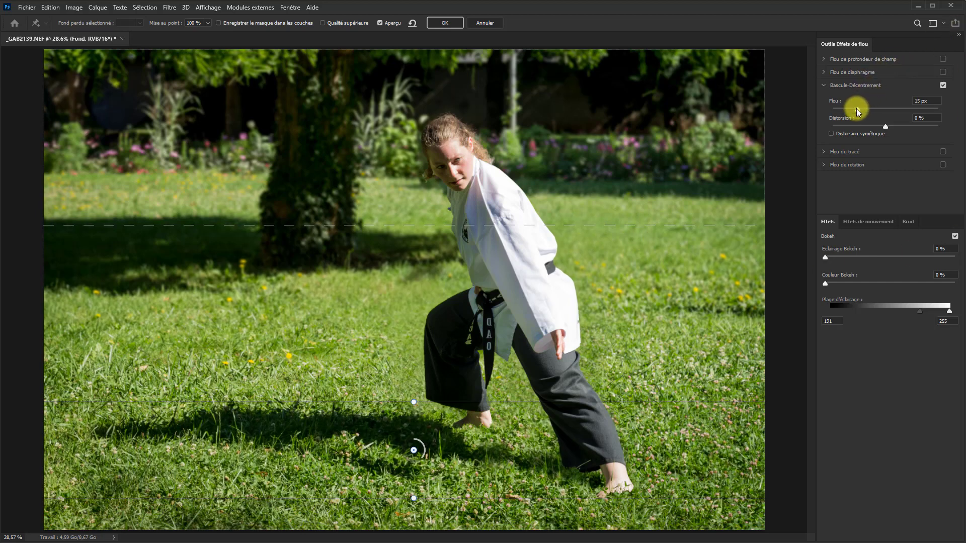
- Set the tilt-shift blur to 31 px, lower the sharp band slightly, raise the upper transition line a little and apply the filter
{"action": "left_click_drag", "start_coordinate": [860, 108], "coordinate": [874, 110]}
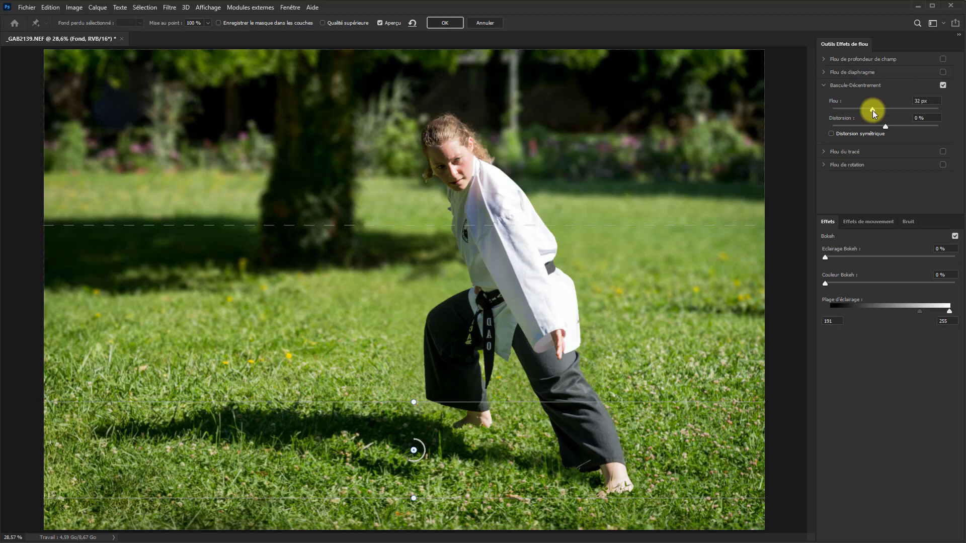
{"action": "left_click", "coordinate": [871, 110]}
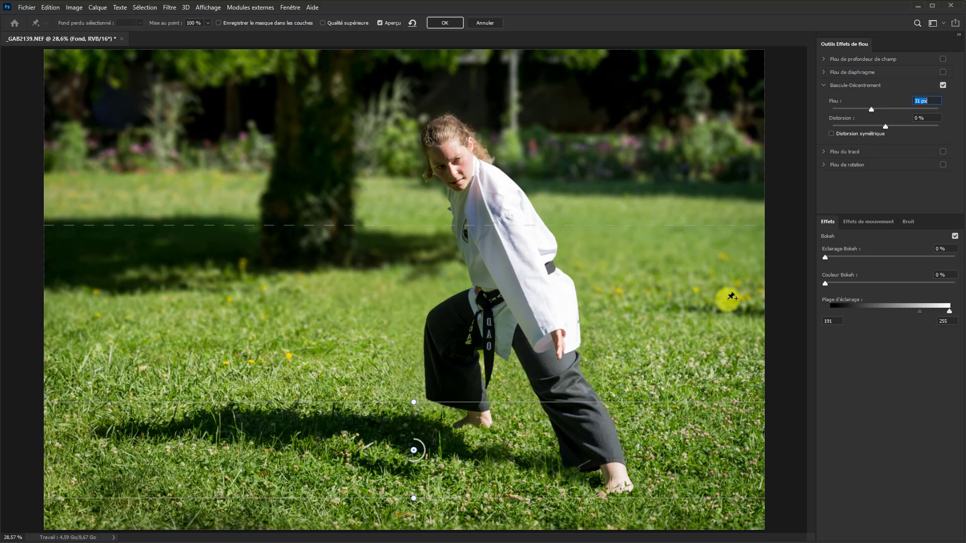
{"action": "left_click_drag", "start_coordinate": [414, 450], "coordinate": [409, 455]}
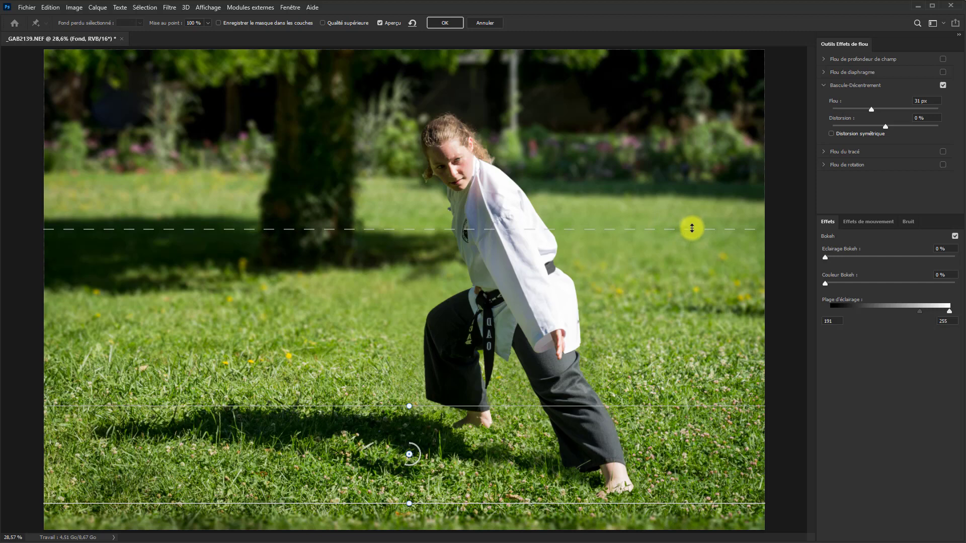
{"action": "left_click_drag", "start_coordinate": [691, 227], "coordinate": [691, 214]}
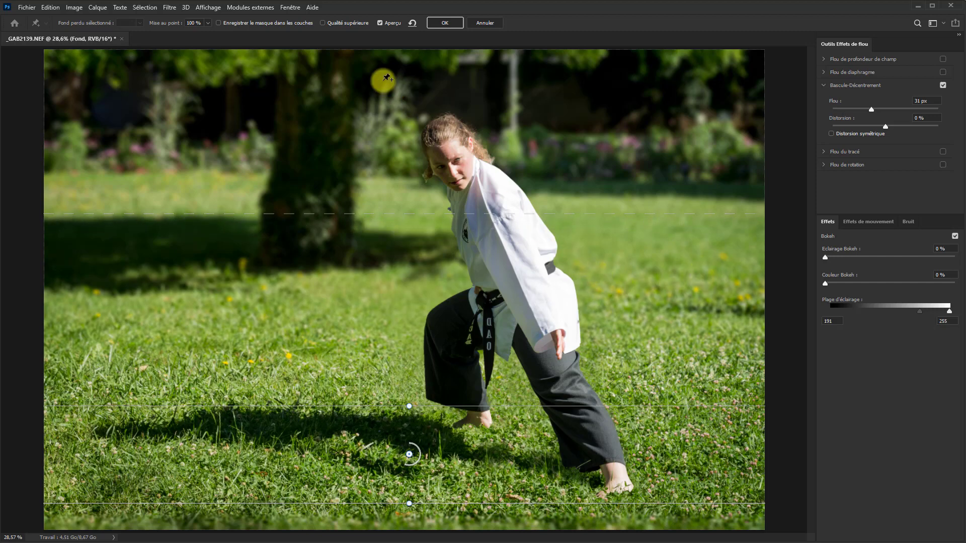
{"action": "left_click", "coordinate": [444, 23]}
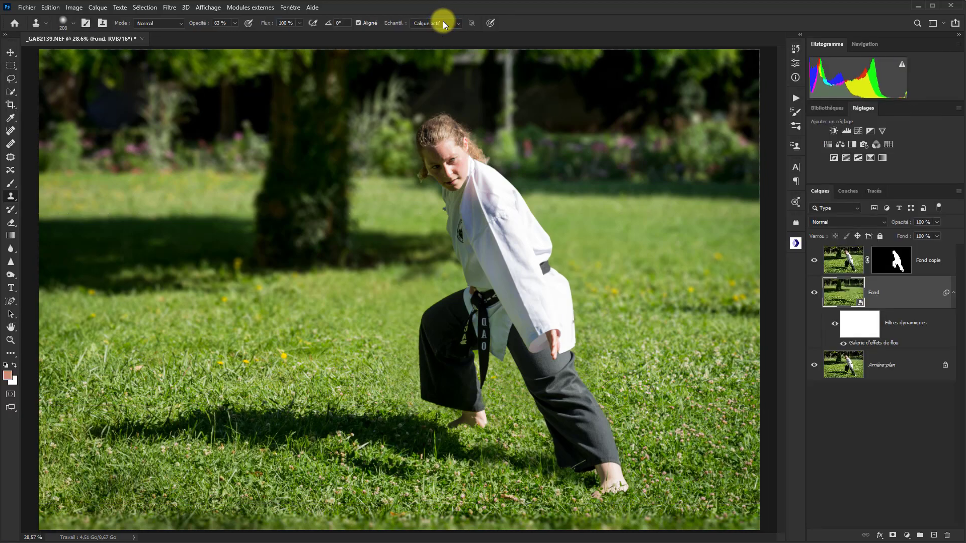
- Reopen the Fond layer's blur gallery smart filter to review its settings, and close it with the settings kept
{"action": "double_click", "coordinate": [886, 346]}
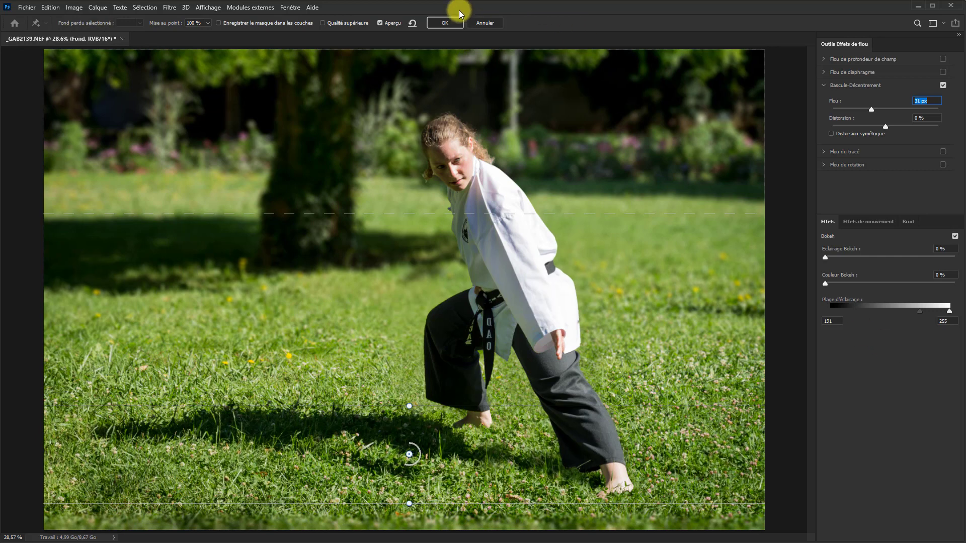
{"action": "left_click", "coordinate": [450, 22]}
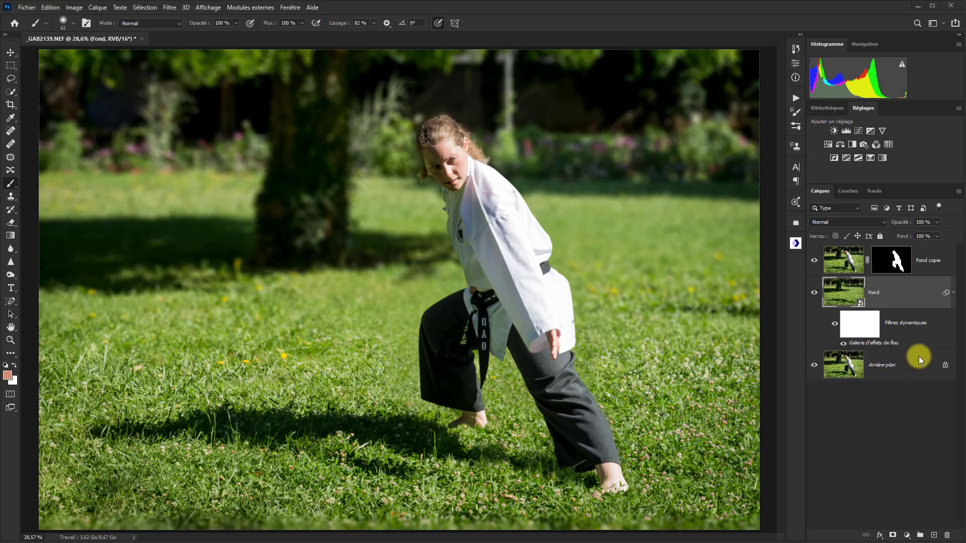
- Paint white on the Fond copie mask with a 62 px brush to restore the hair beside the forehead and cheek
{"action": "left_click", "coordinate": [888, 260]}
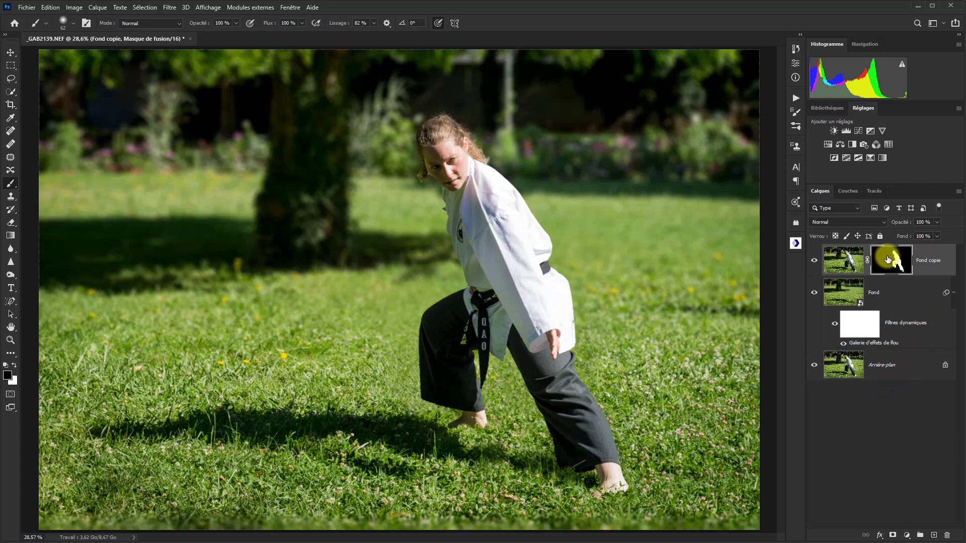
{"action": "scroll", "coordinate": [538, 243], "scroll_direction": "up", "scroll_amount": 3}
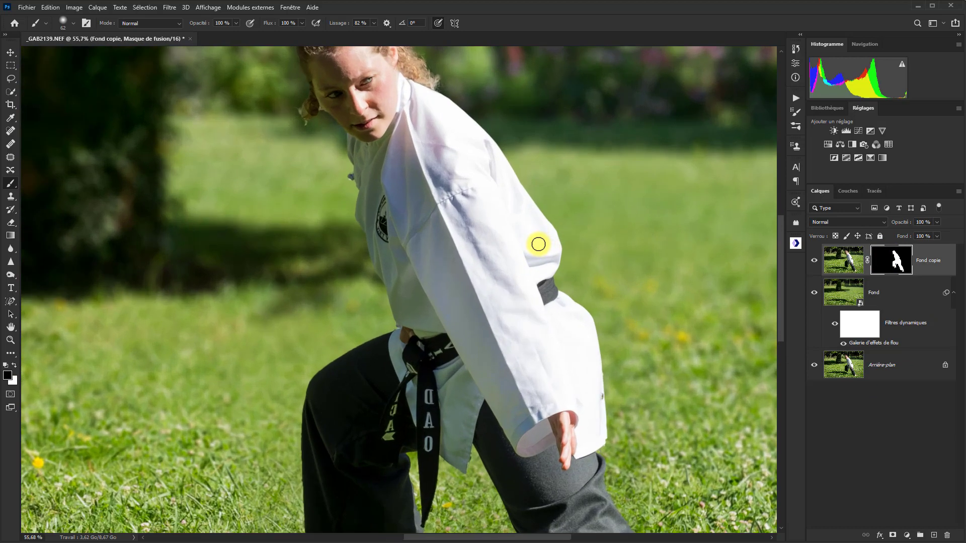
{"action": "left_click_drag", "start_coordinate": [514, 211], "coordinate": [593, 373]}
{"action": "scroll", "coordinate": [571, 303], "scroll_direction": "up", "scroll_amount": 1}
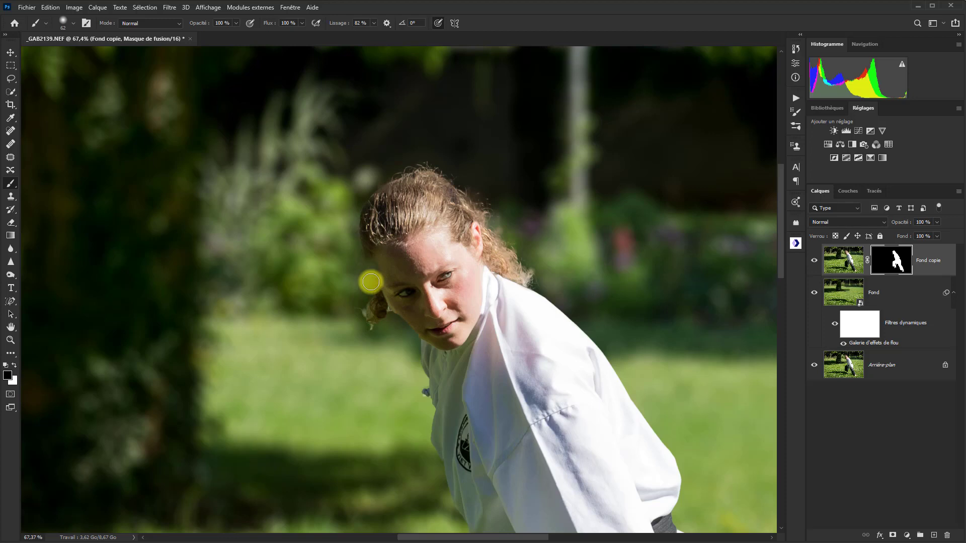
{"action": "left_click", "coordinate": [14, 366]}
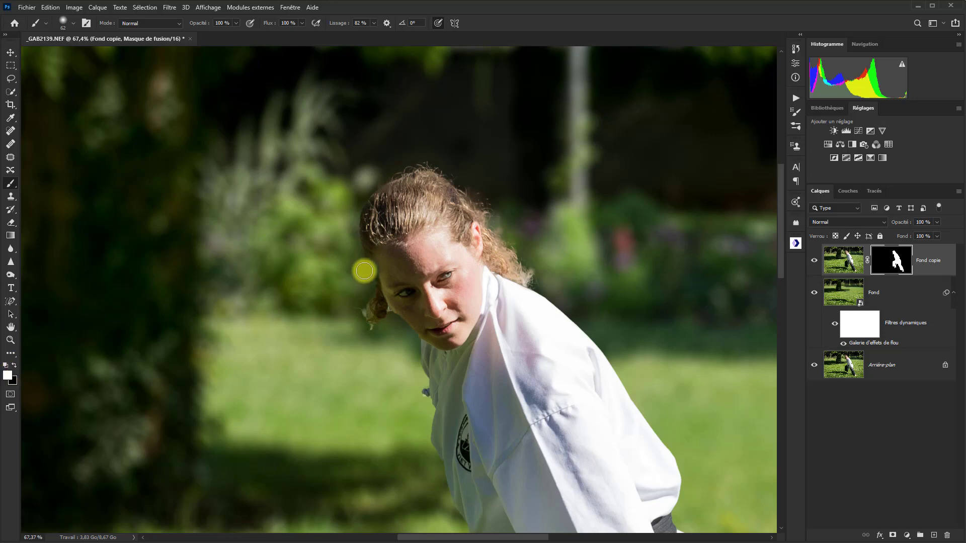
{"action": "left_click_drag", "start_coordinate": [371, 297], "coordinate": [363, 237]}
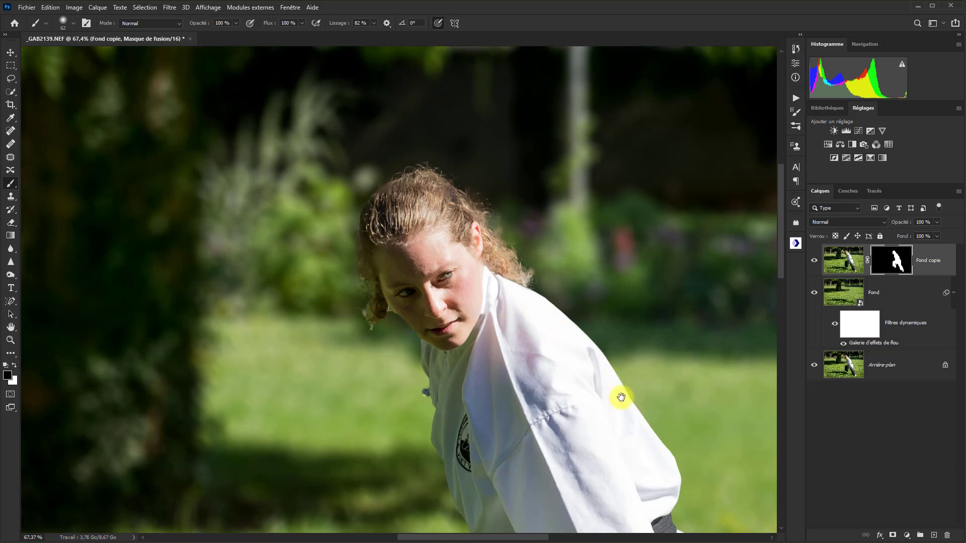
- Inspect the cutout edges along the body and legs, and compare the whole image with and without the blurred Fond layer
{"action": "left_click_drag", "start_coordinate": [578, 420], "coordinate": [475, 106]}
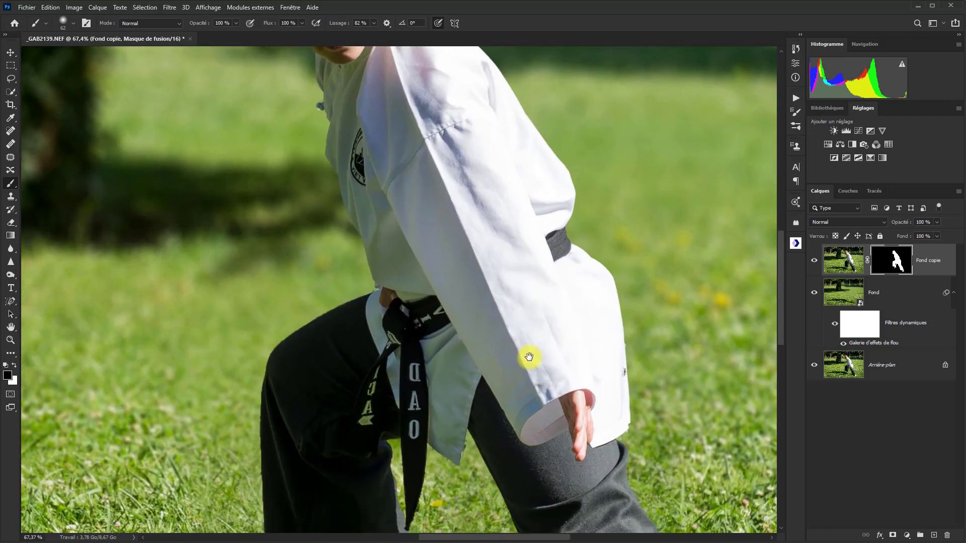
{"action": "left_click_drag", "start_coordinate": [528, 356], "coordinate": [538, 145]}
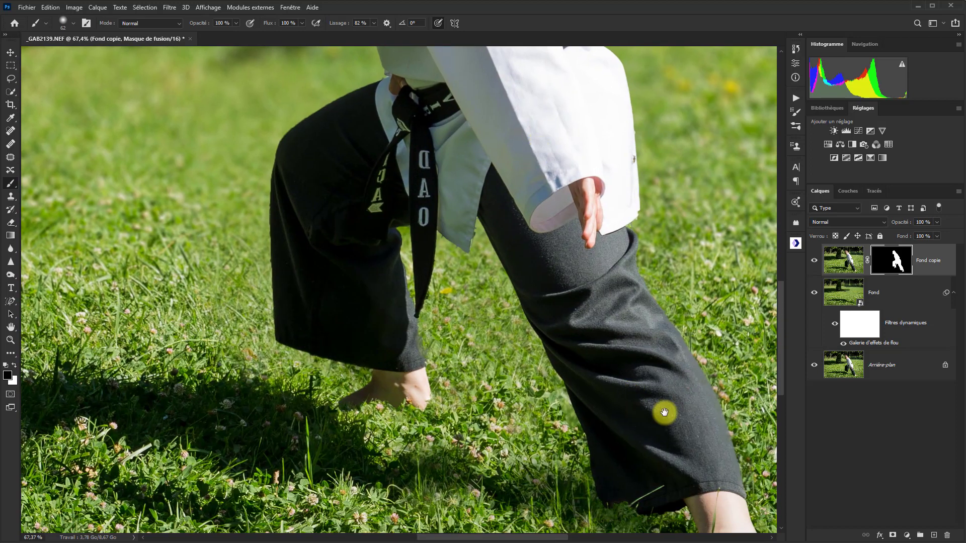
{"action": "key", "text": "ctrl+0"}
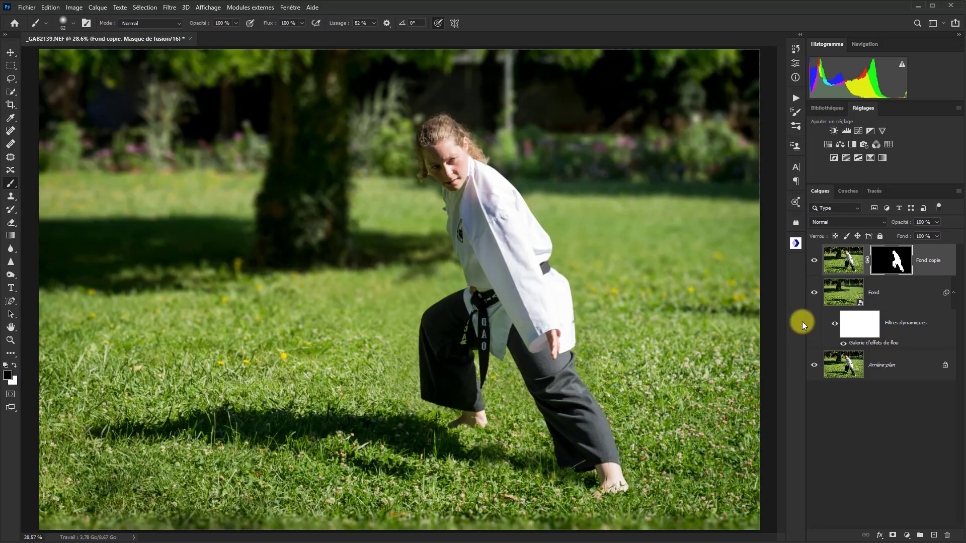
{"action": "left_click", "coordinate": [813, 294]}
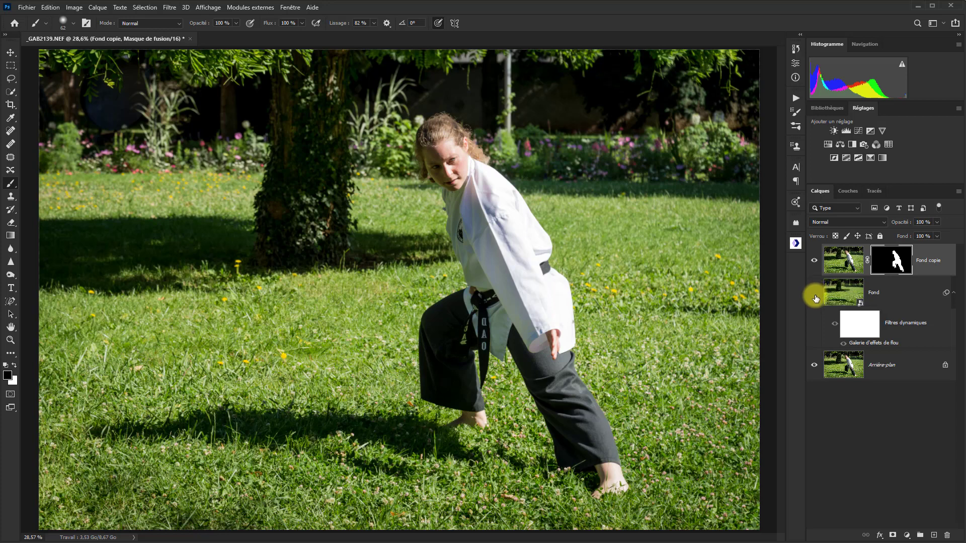
{"action": "left_click", "coordinate": [814, 296]}
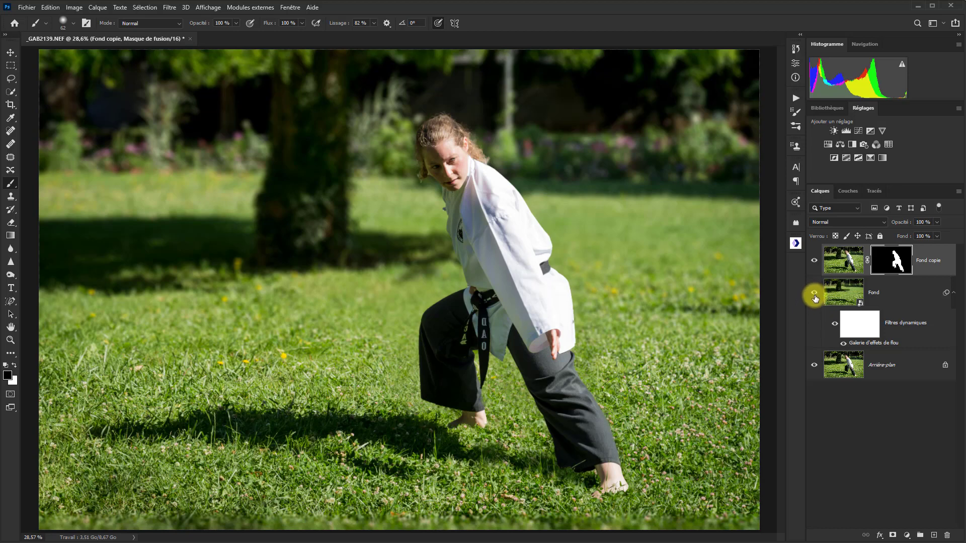
{"action": "left_click", "coordinate": [813, 295]}
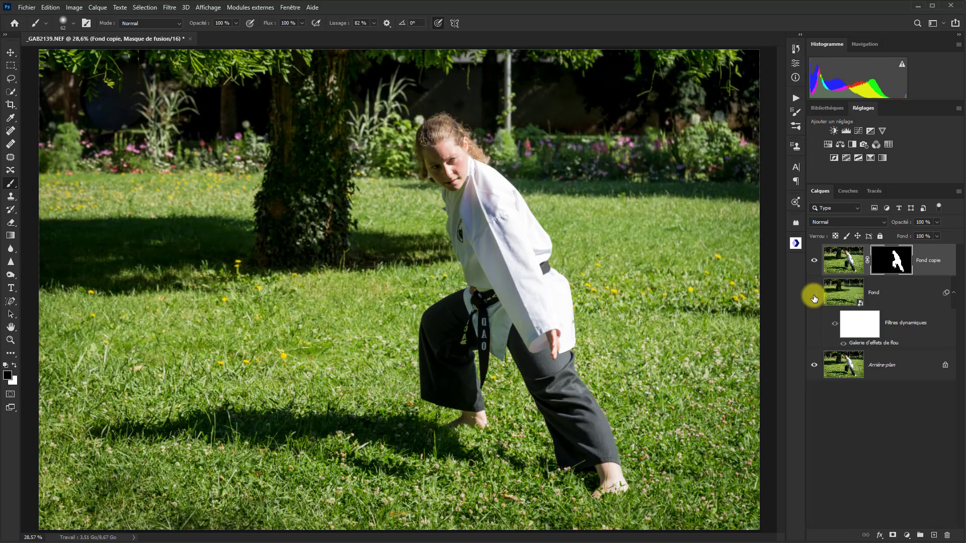
{"action": "left_click", "coordinate": [814, 297]}
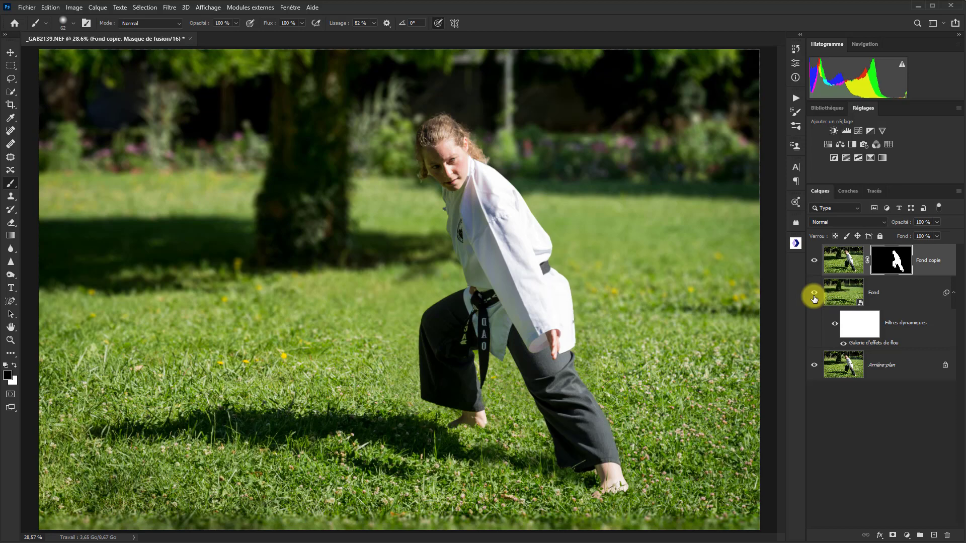
- Select the Fond layer and look through the available blur gallery filters
{"action": "key", "text": "ctrl+alt+a"}
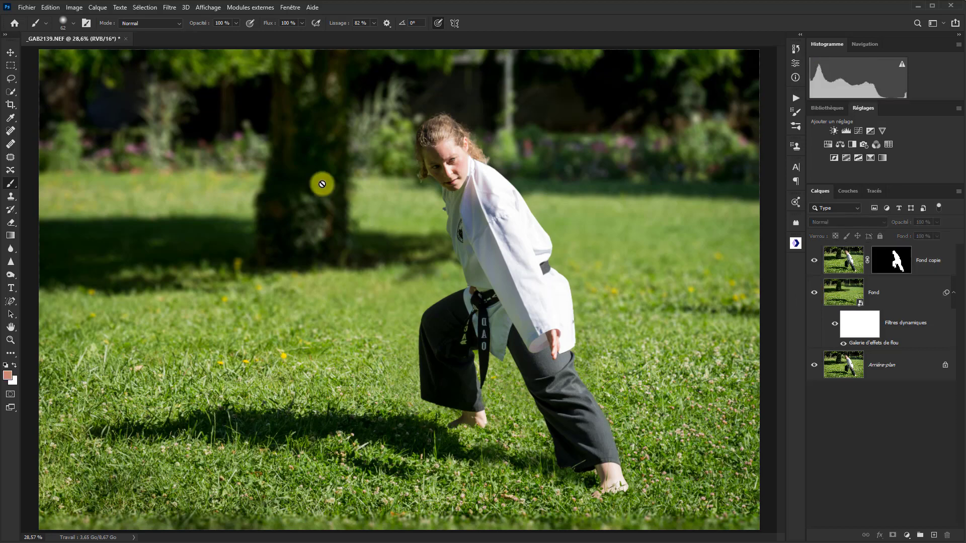
{"action": "left_click", "coordinate": [170, 7]}
{"action": "mouse_move", "coordinate": [226, 203]}
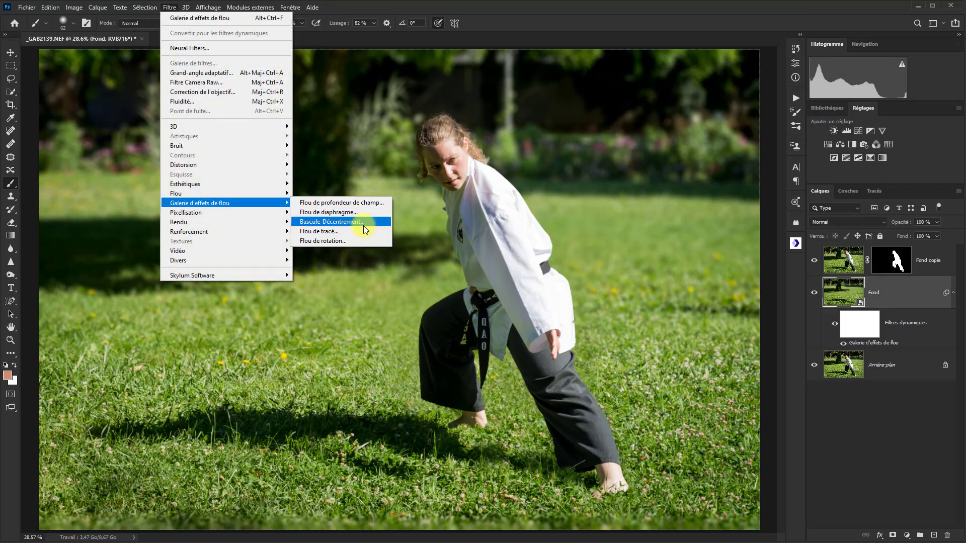